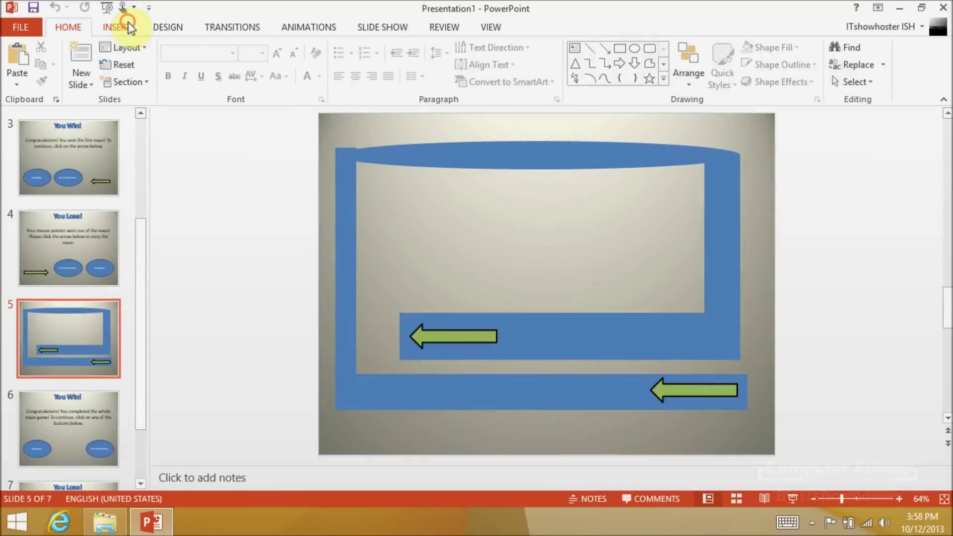
- Draw a cross on slide 5, thin its arms, and move it so an arm blocks the left road
{"action": "left_click", "coordinate": [127, 26]}
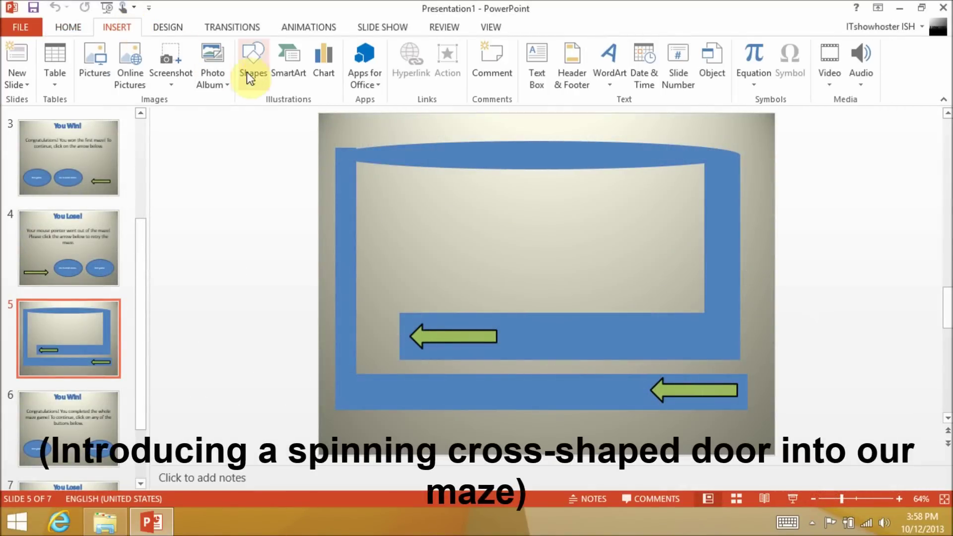
{"action": "left_click", "coordinate": [262, 74]}
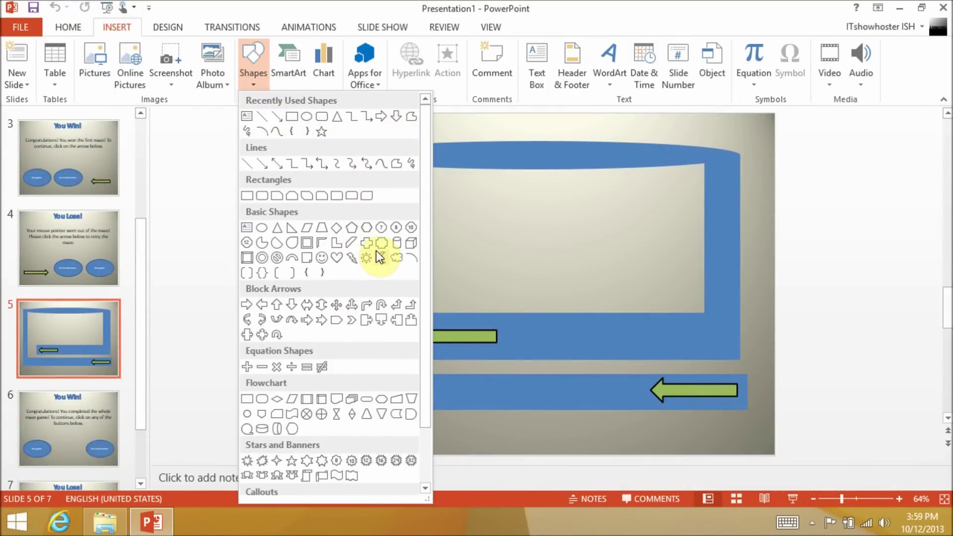
{"action": "left_click", "coordinate": [366, 242]}
{"action": "mouse_move", "coordinate": [408, 184]}
{"action": "left_mouse_down"}
{"action": "mouse_move", "coordinate": [497, 271]}
{"action": "mouse_move", "coordinate": [502, 262]}
{"action": "left_mouse_up"}
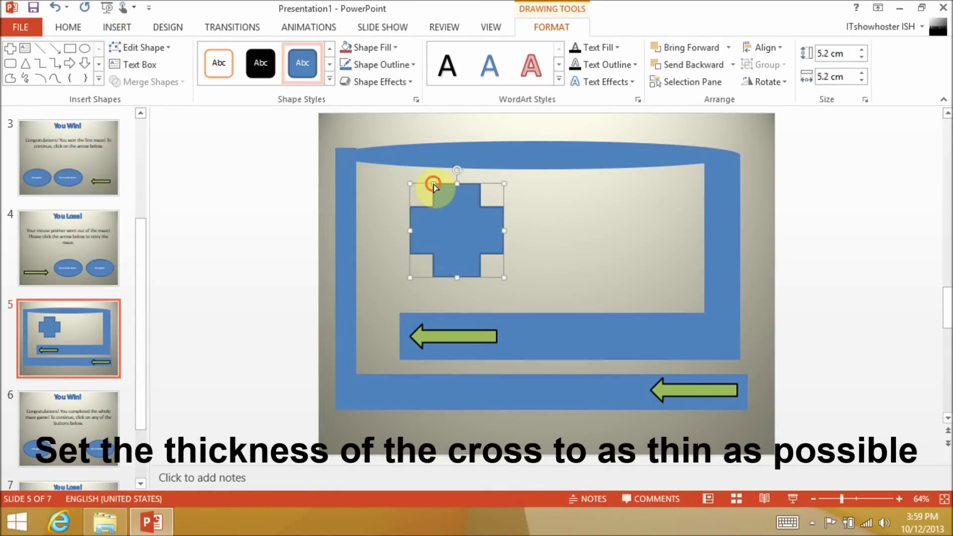
{"action": "left_click_drag", "start_coordinate": [433, 186], "coordinate": [456, 190]}
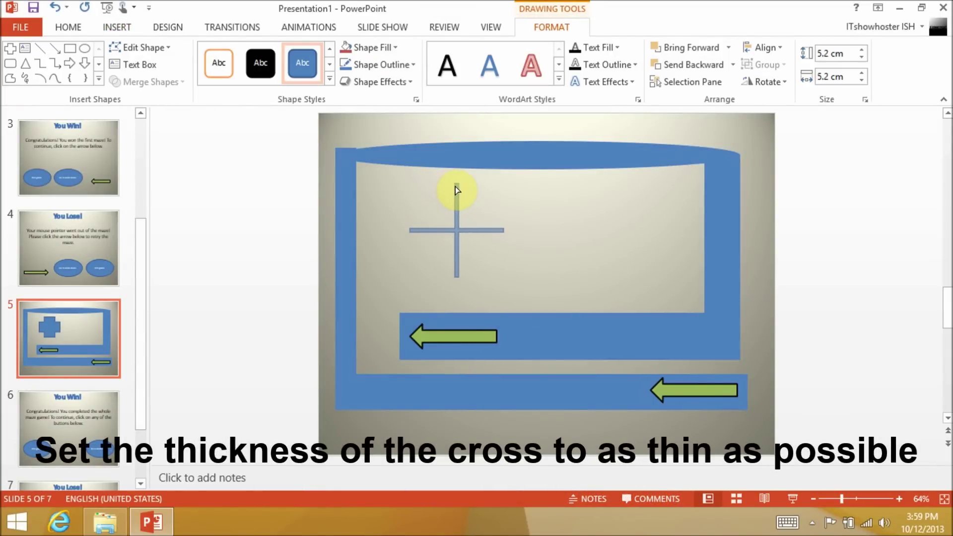
{"action": "left_click_drag", "start_coordinate": [455, 190], "coordinate": [455, 191]}
{"action": "left_click_drag", "start_coordinate": [457, 231], "coordinate": [373, 257]}
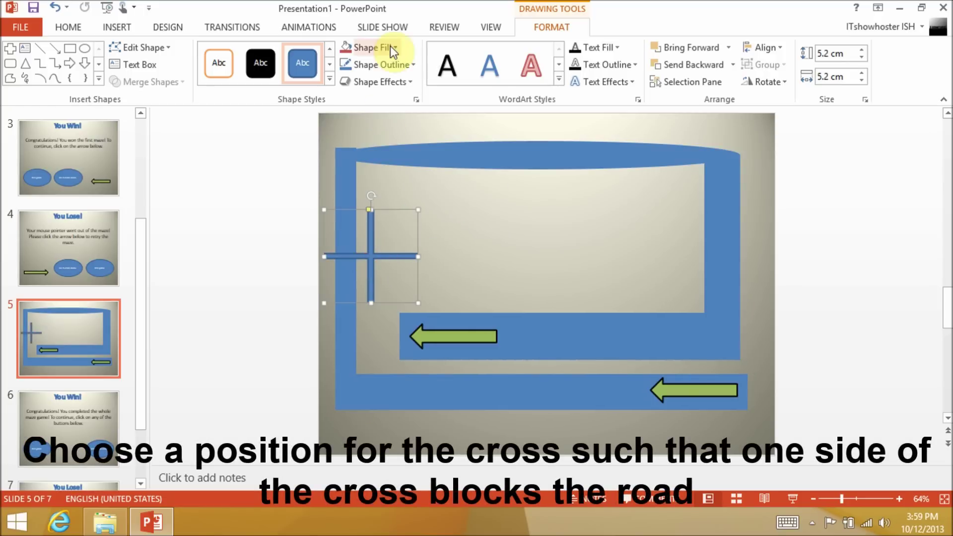
- Fill the cross red and remove its outline
{"action": "left_click", "coordinate": [393, 49]}
{"action": "left_click", "coordinate": [356, 164]}
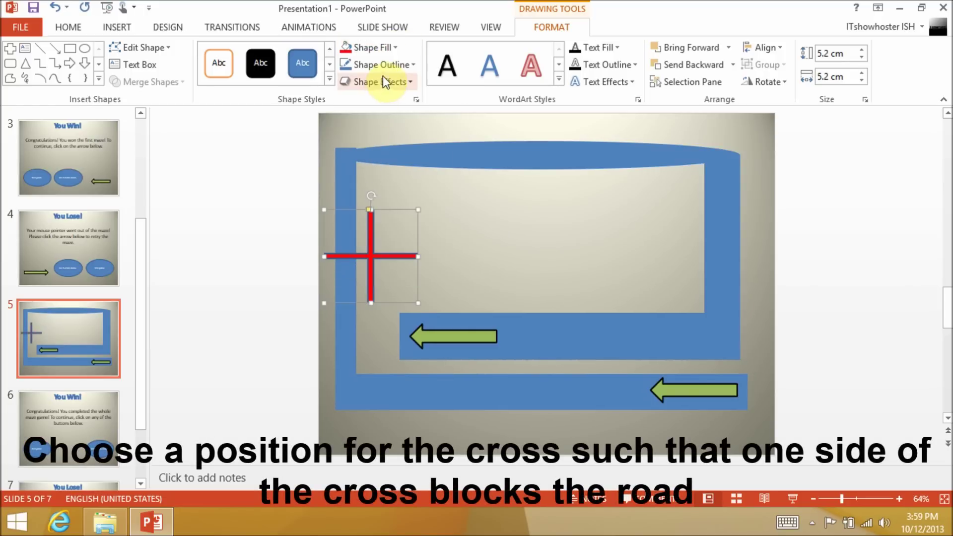
{"action": "left_click", "coordinate": [392, 64]}
{"action": "left_click", "coordinate": [370, 196]}
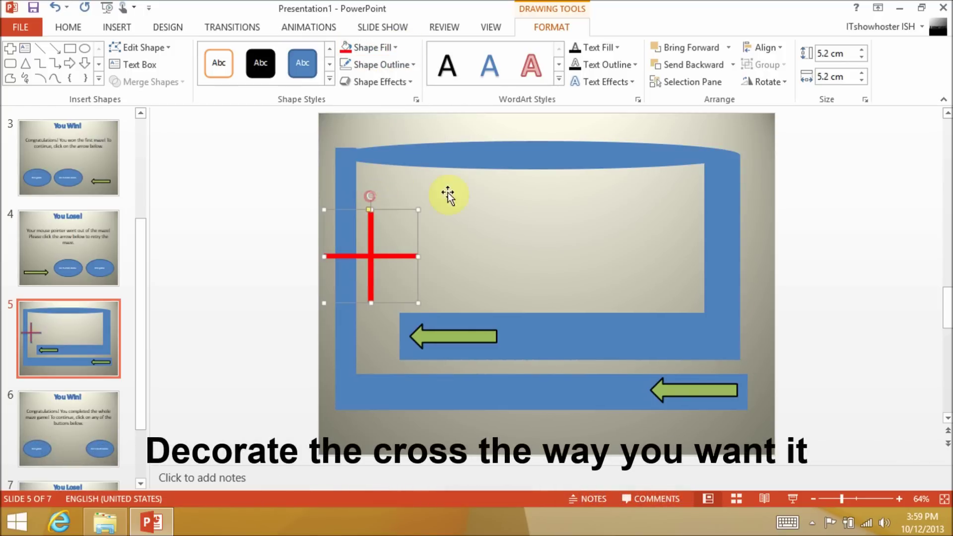
{"action": "left_click", "coordinate": [484, 200]}
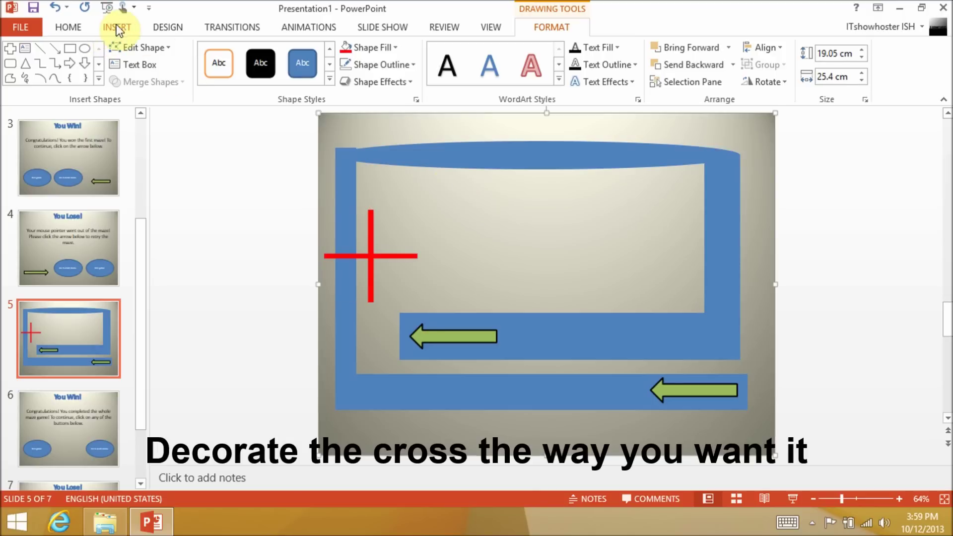
{"action": "left_click", "coordinate": [320, 23]}
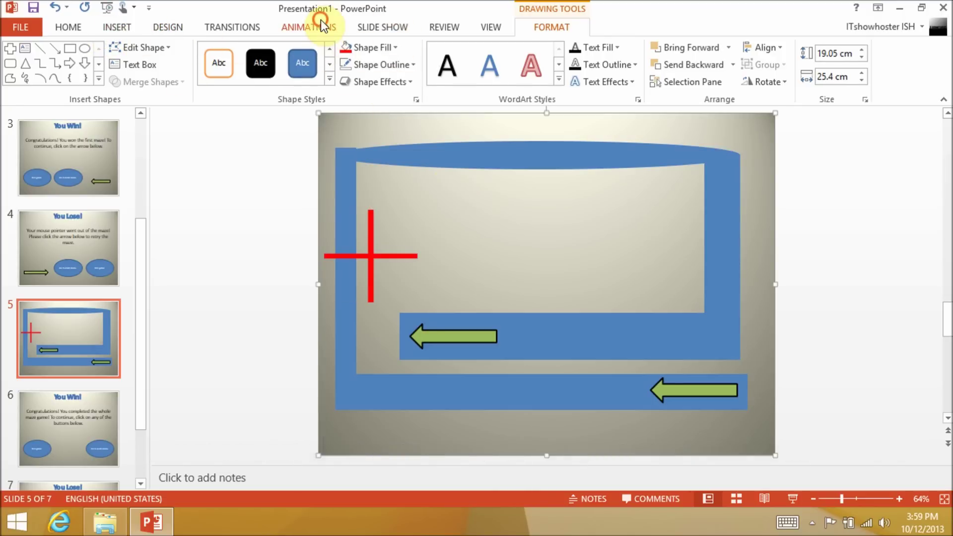
- Apply the Spin emphasis animation to the red cross
{"action": "left_click", "coordinate": [370, 232]}
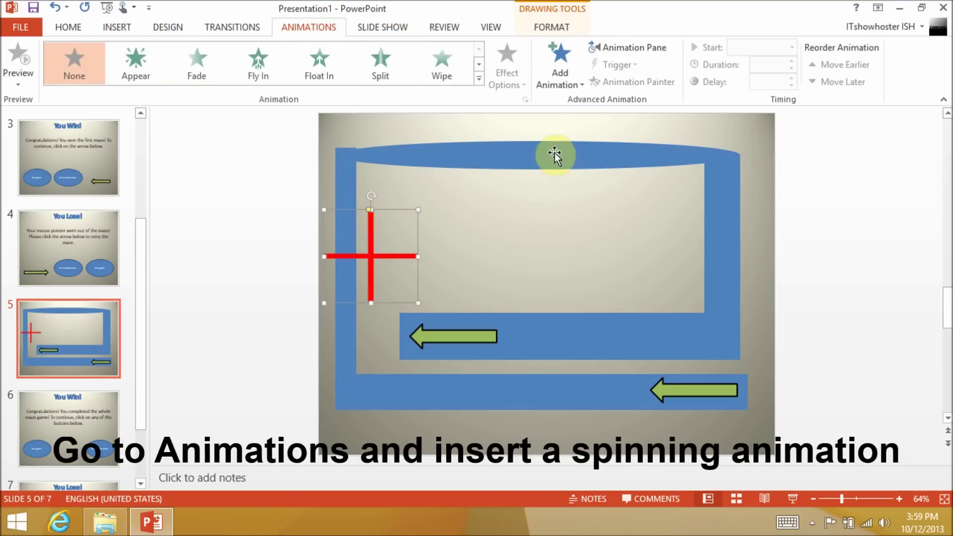
{"action": "left_click", "coordinate": [566, 77]}
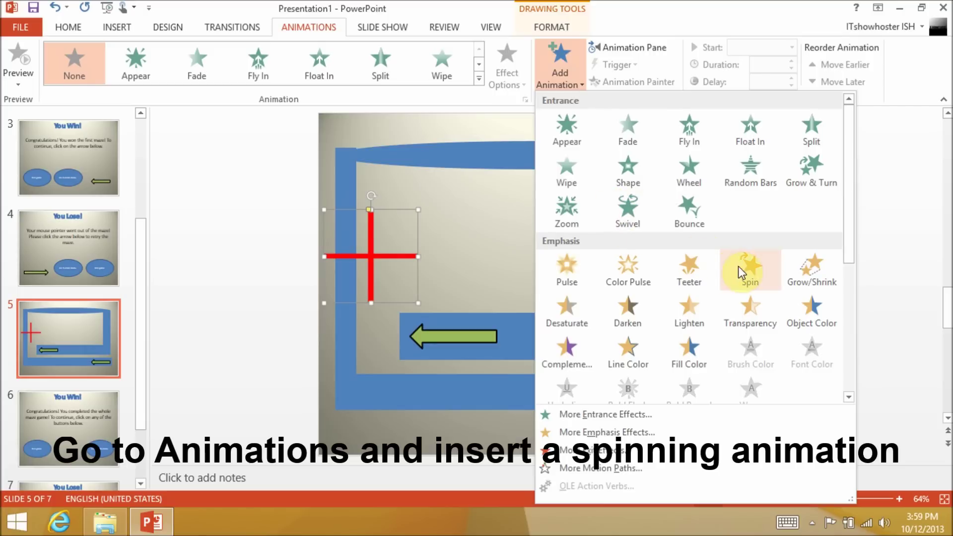
{"action": "left_click", "coordinate": [738, 270]}
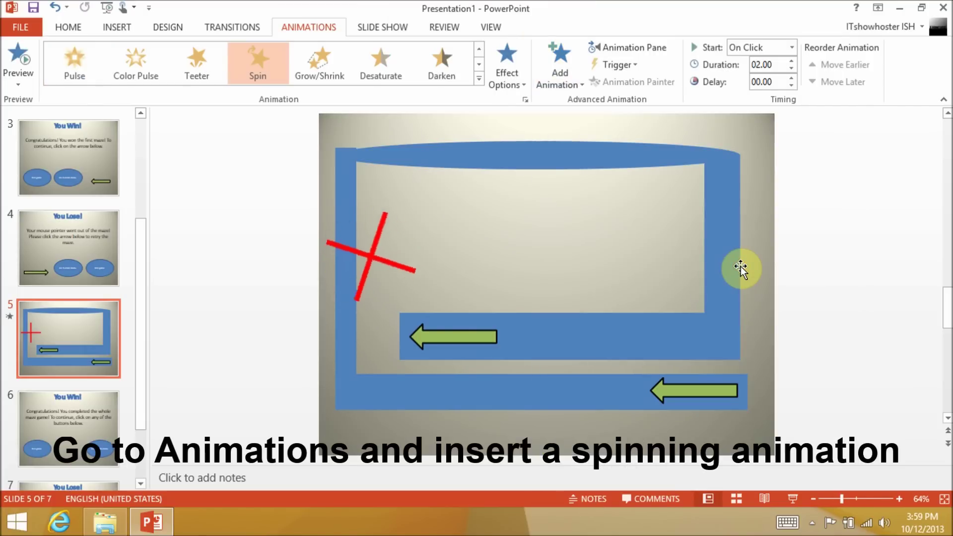
- Set the spin to start With Previous and repeat until the end of the slide
{"action": "left_click", "coordinate": [660, 54]}
{"action": "right_click", "coordinate": [846, 171]}
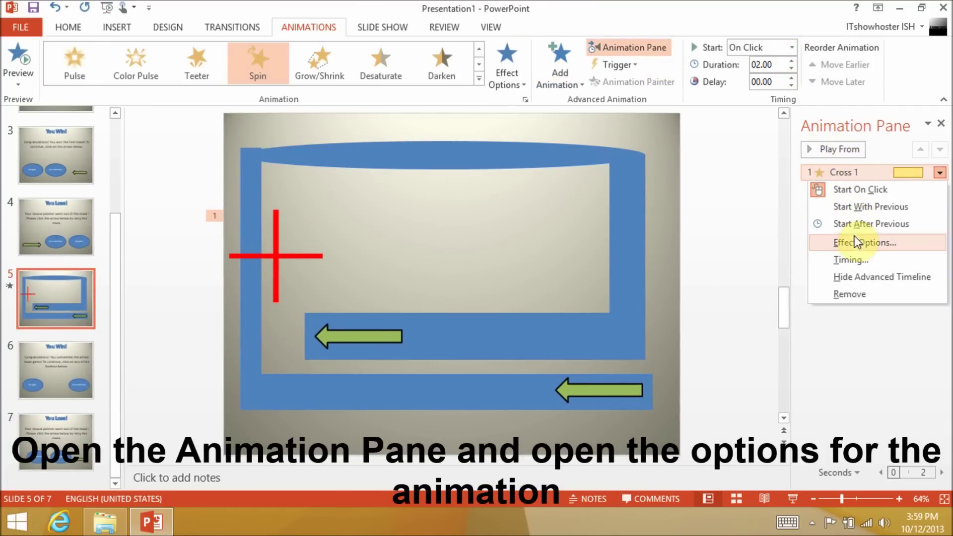
{"action": "left_click", "coordinate": [854, 241]}
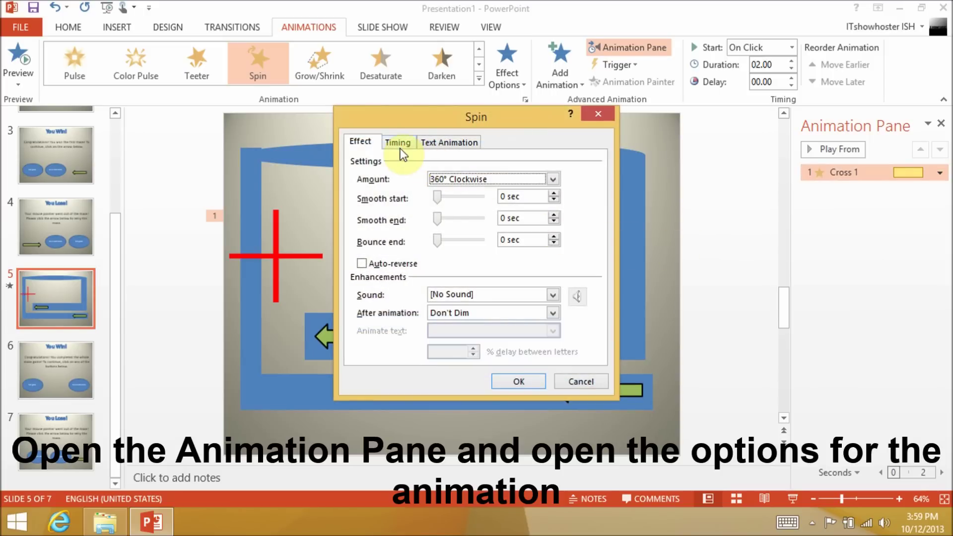
{"action": "left_click", "coordinate": [400, 145]}
{"action": "left_click", "coordinate": [496, 217]}
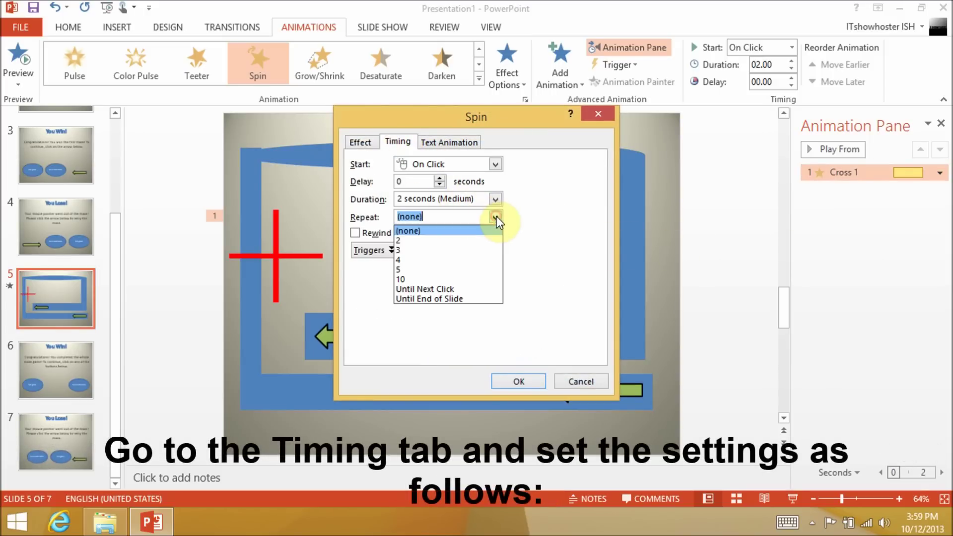
{"action": "left_click", "coordinate": [462, 299]}
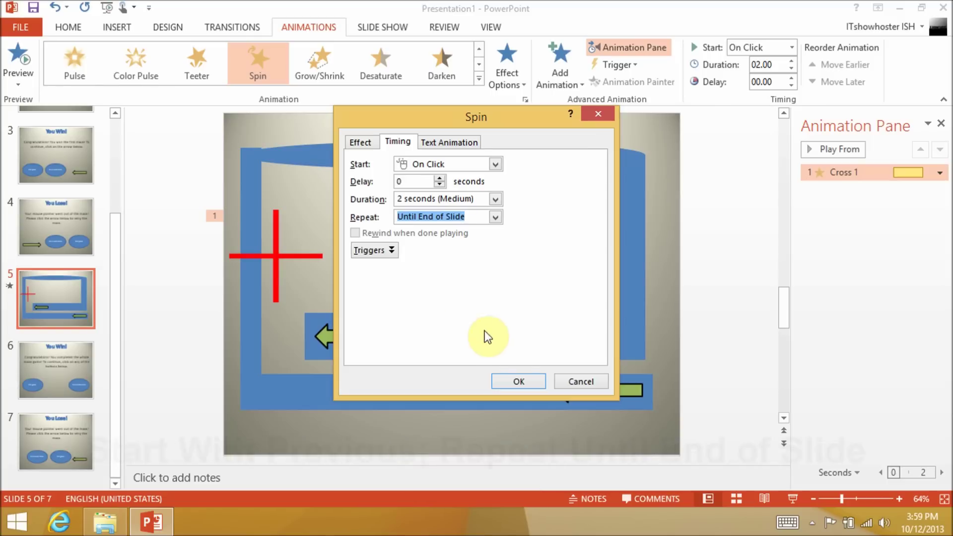
{"action": "left_click", "coordinate": [495, 164]}
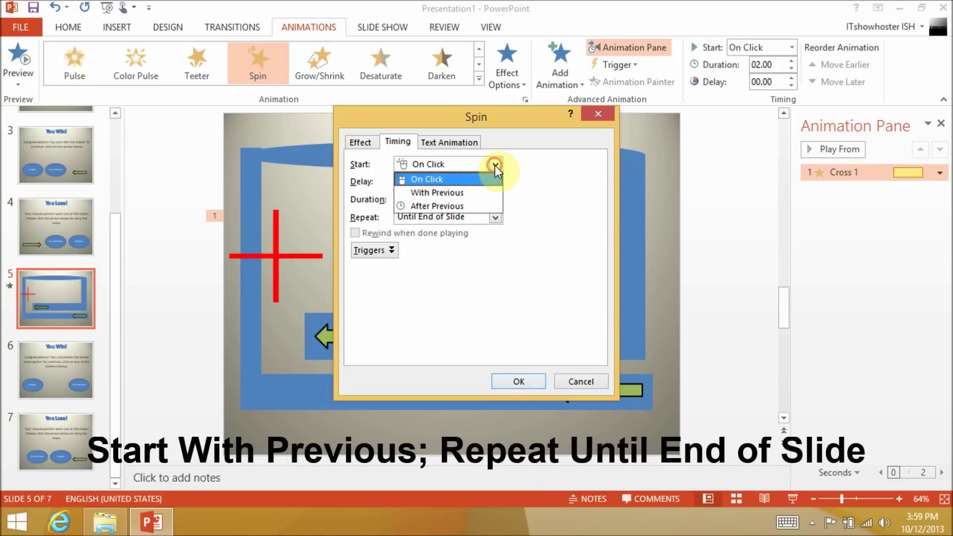
{"action": "left_click", "coordinate": [477, 192]}
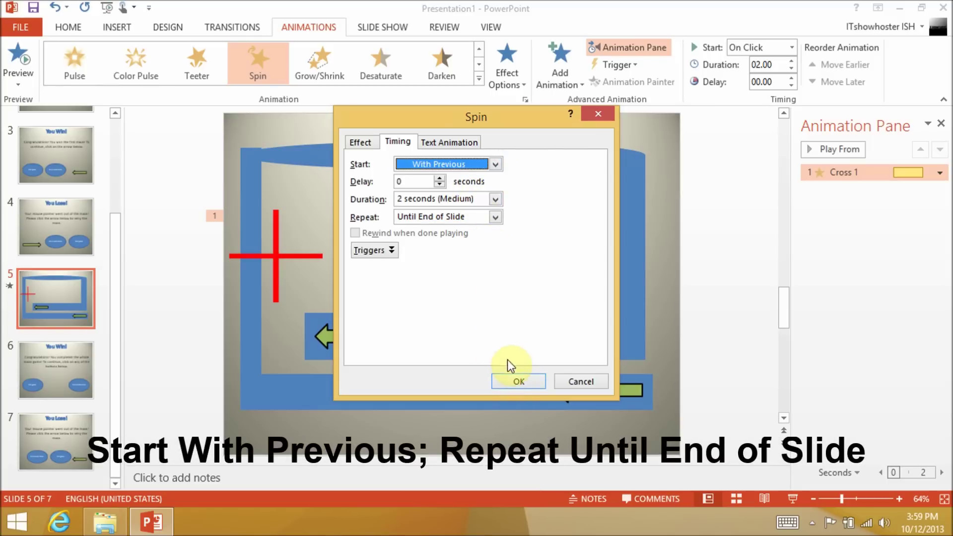
{"action": "left_click", "coordinate": [517, 381]}
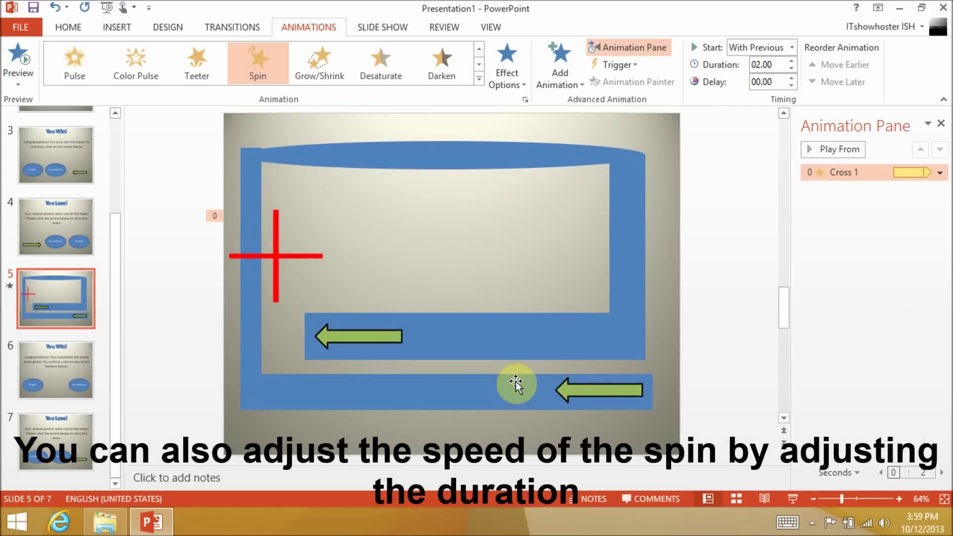
{"action": "left_click", "coordinate": [115, 28]}
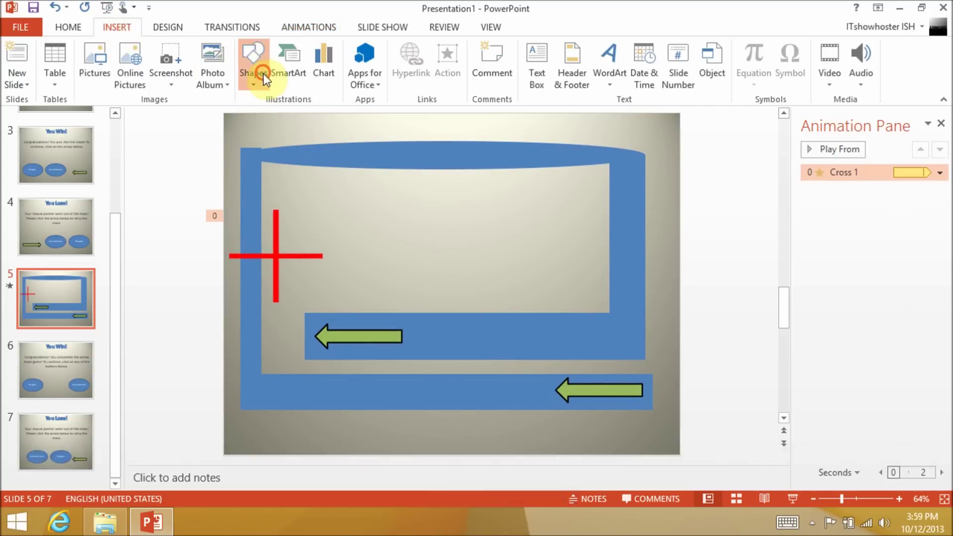
- Draw a small red rectangle just beside the right road
{"action": "left_click", "coordinate": [254, 64]}
{"action": "left_click", "coordinate": [304, 117]}
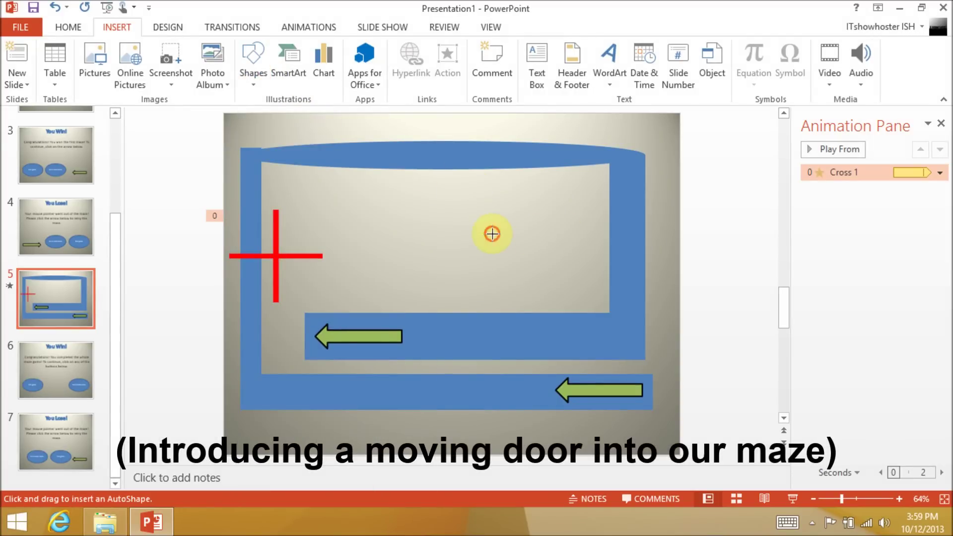
{"action": "left_click_drag", "start_coordinate": [492, 234], "coordinate": [554, 252]}
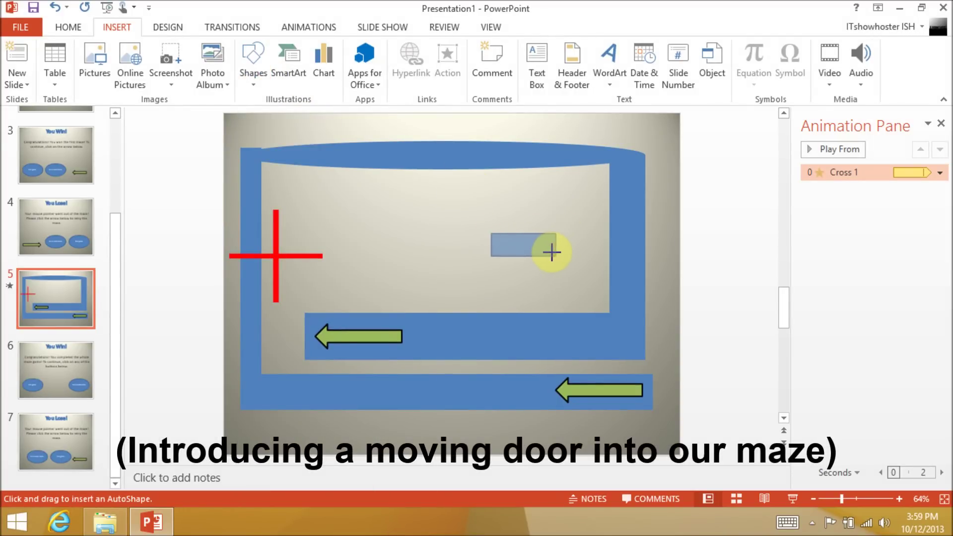
{"action": "left_click_drag", "start_coordinate": [552, 252], "coordinate": [567, 242]}
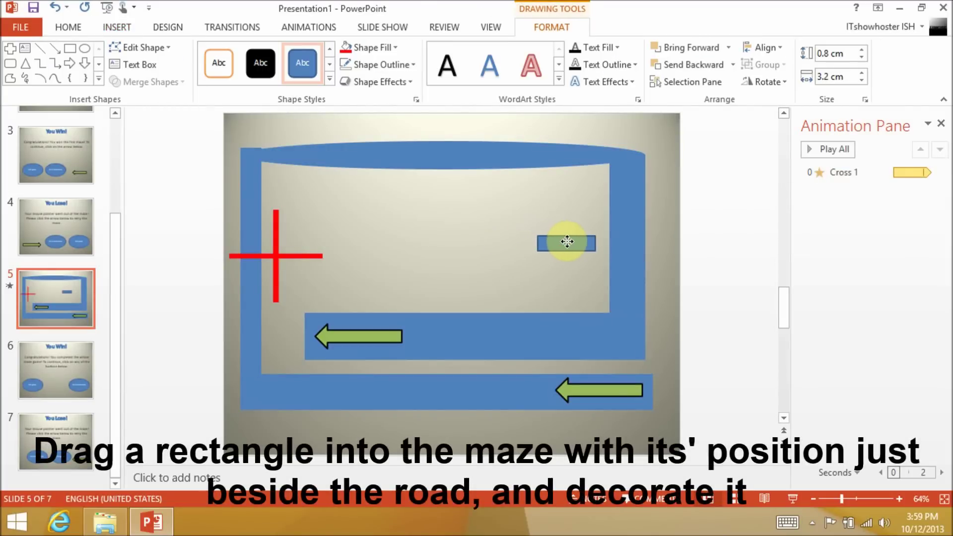
{"action": "left_click", "coordinate": [346, 48]}
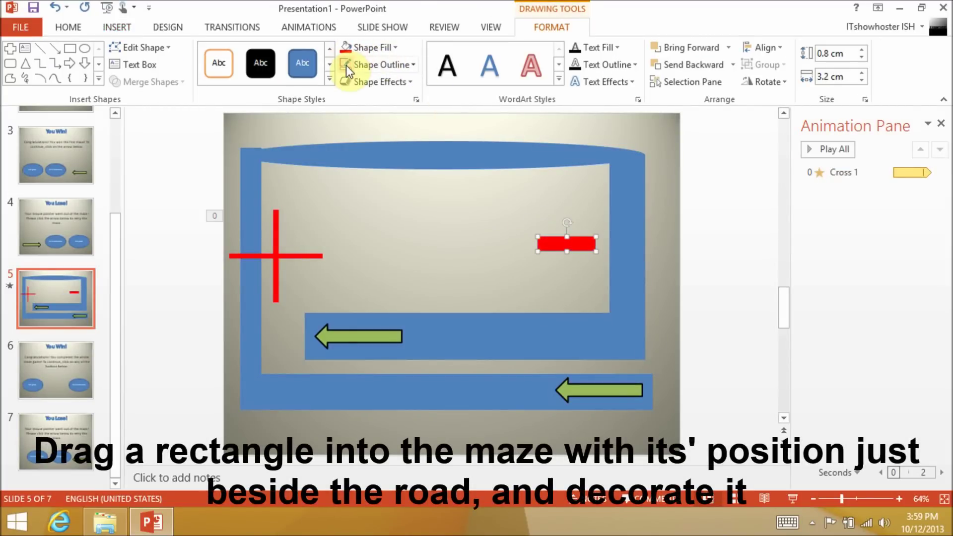
- Give the red bar a rightward straight-line motion path ending in the middle of the road
{"action": "left_click", "coordinate": [338, 30]}
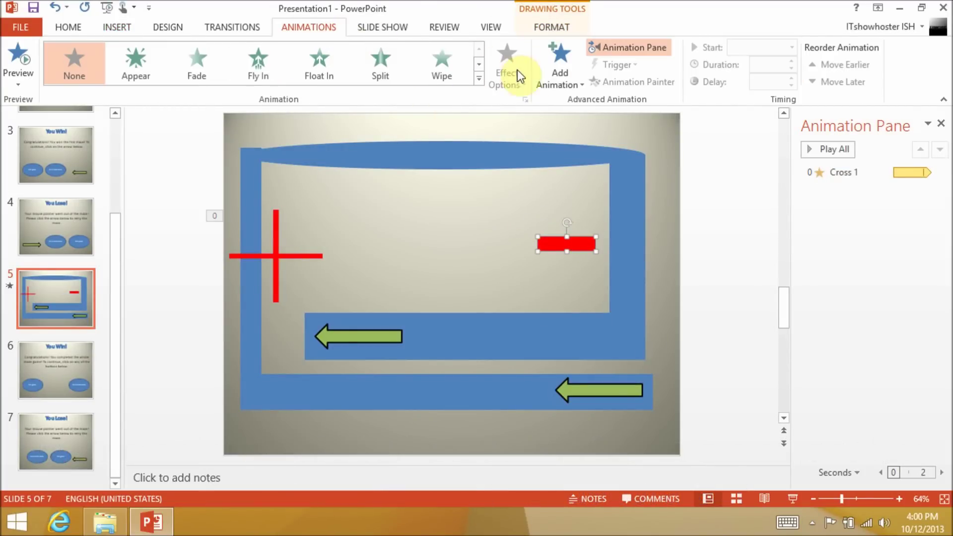
{"action": "left_click", "coordinate": [557, 77]}
{"action": "left_click", "coordinate": [609, 469]}
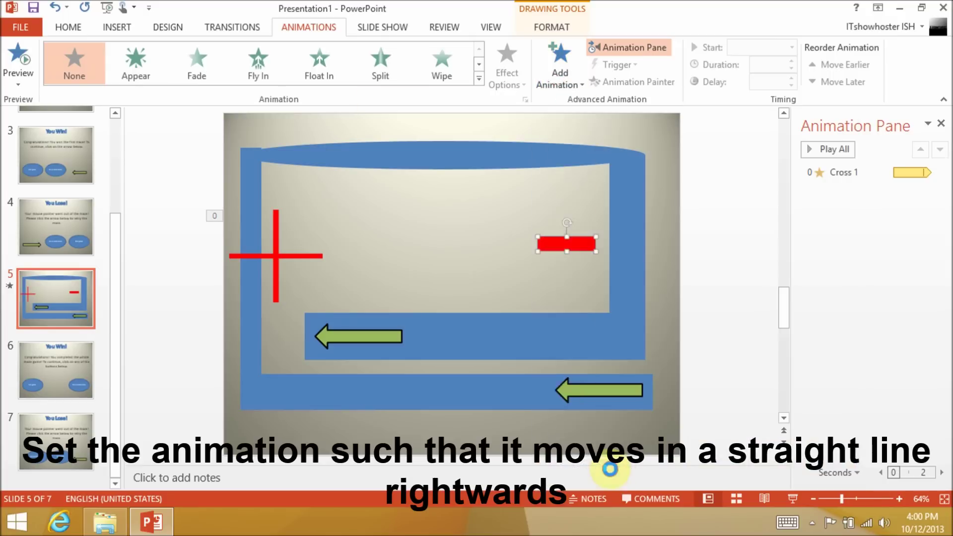
{"action": "left_click_drag", "start_coordinate": [582, 245], "coordinate": [580, 270]}
{"action": "left_click", "coordinate": [516, 321]}
{"action": "left_click", "coordinate": [498, 401]}
{"action": "left_click_drag", "start_coordinate": [679, 244], "coordinate": [642, 248]}
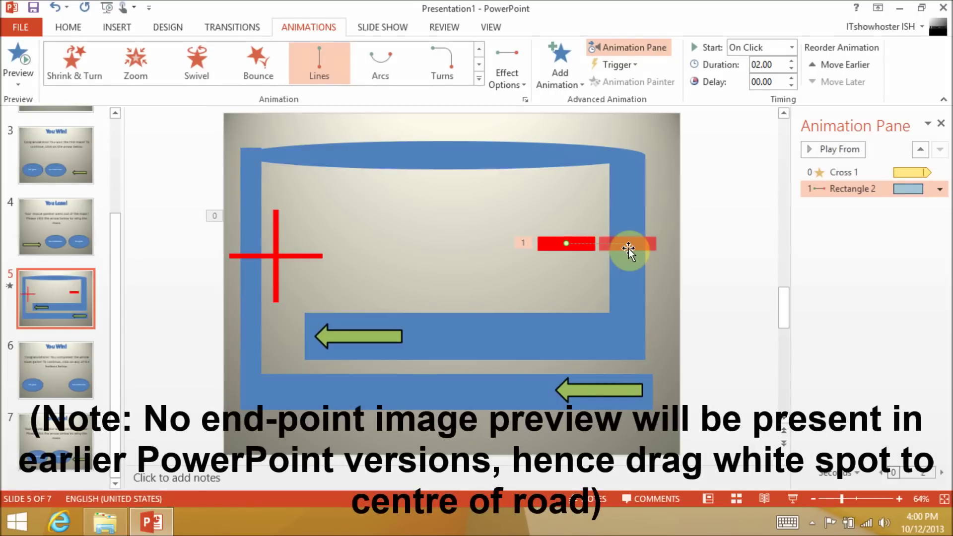
- Set the red bar's animation to start With Previous, repeat until slide end, and auto-reverse
{"action": "right_click", "coordinate": [849, 187]}
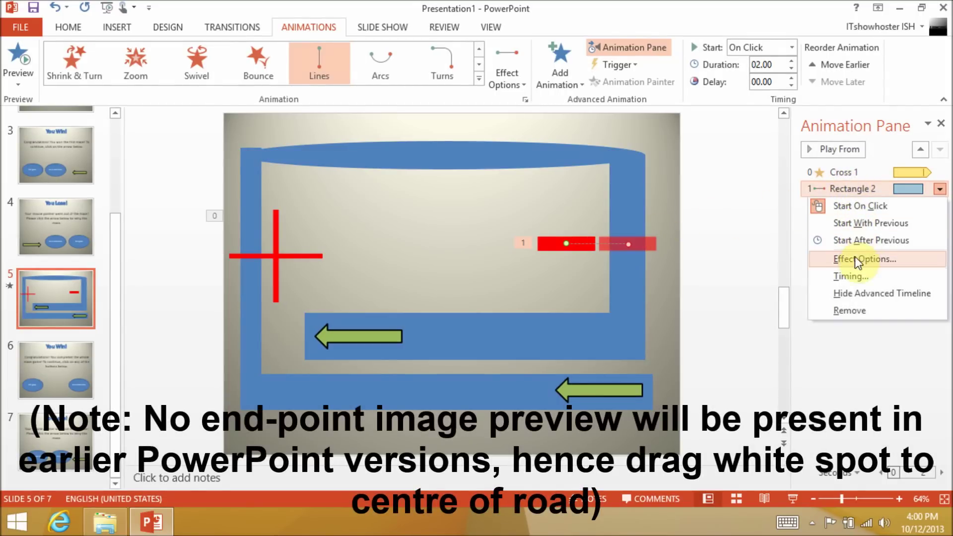
{"action": "left_click", "coordinate": [853, 274]}
{"action": "left_click", "coordinate": [494, 217]}
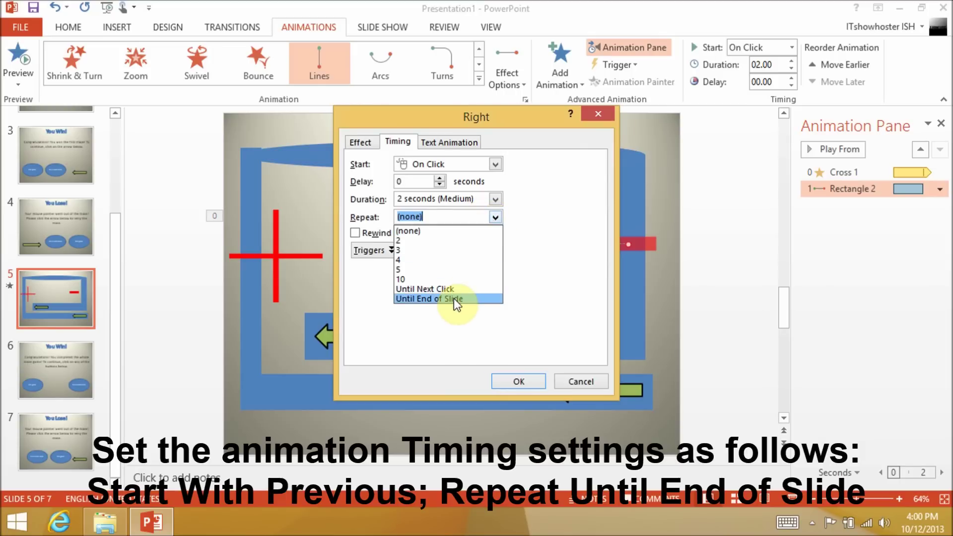
{"action": "left_click", "coordinate": [453, 299]}
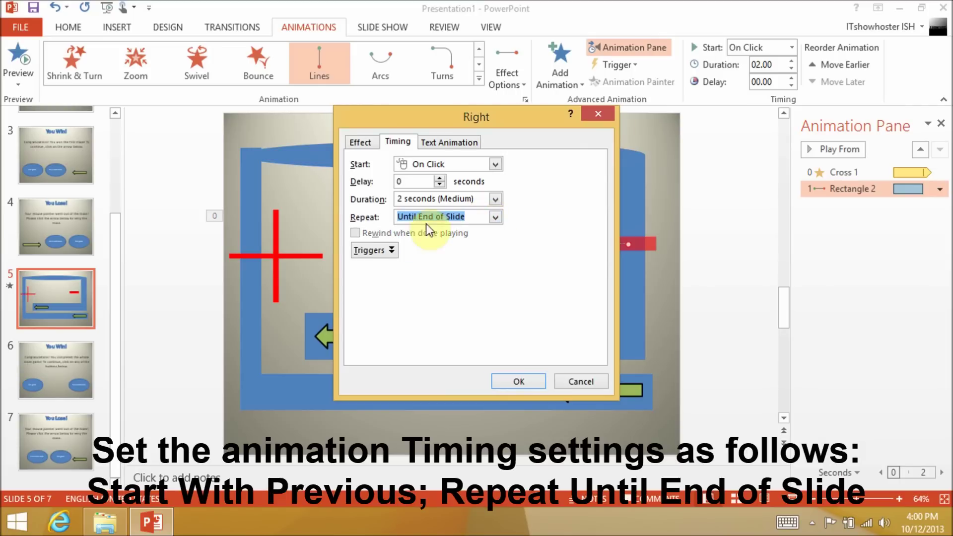
{"action": "left_click", "coordinate": [412, 160]}
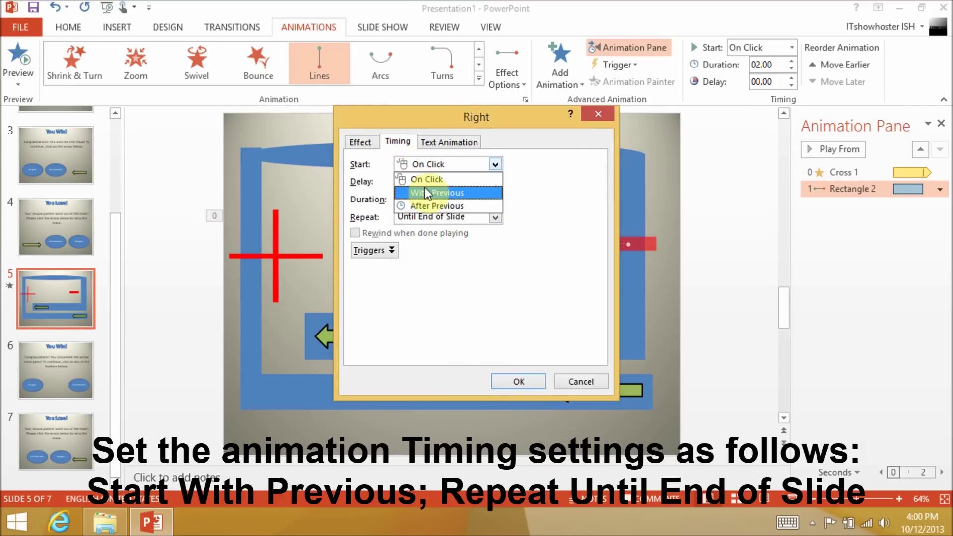
{"action": "left_click", "coordinate": [426, 192]}
{"action": "left_click", "coordinate": [362, 142]}
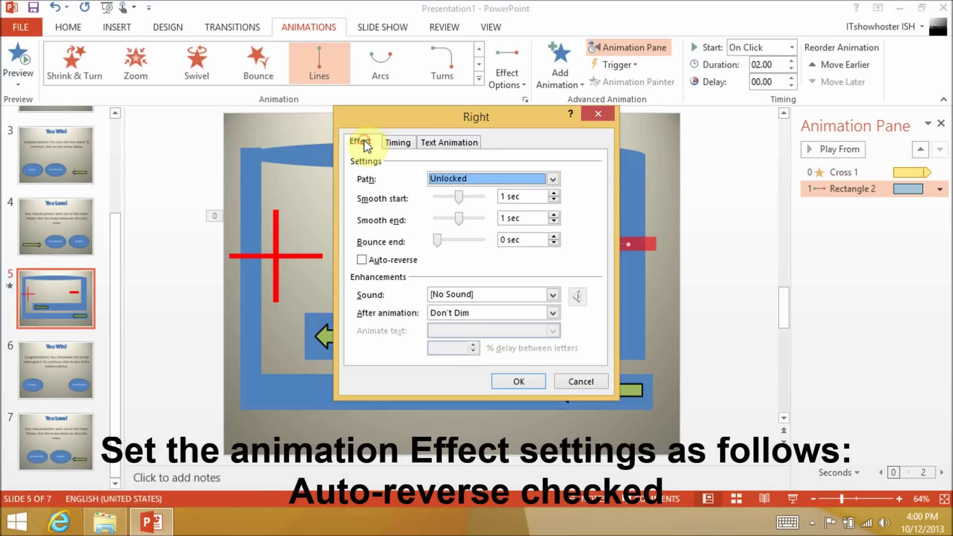
{"action": "left_click", "coordinate": [387, 260]}
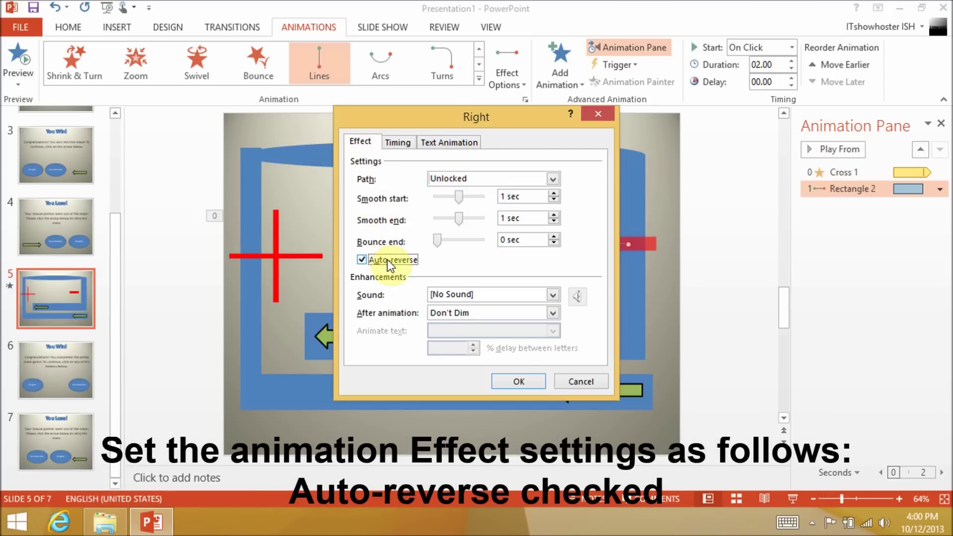
{"action": "left_click", "coordinate": [505, 379]}
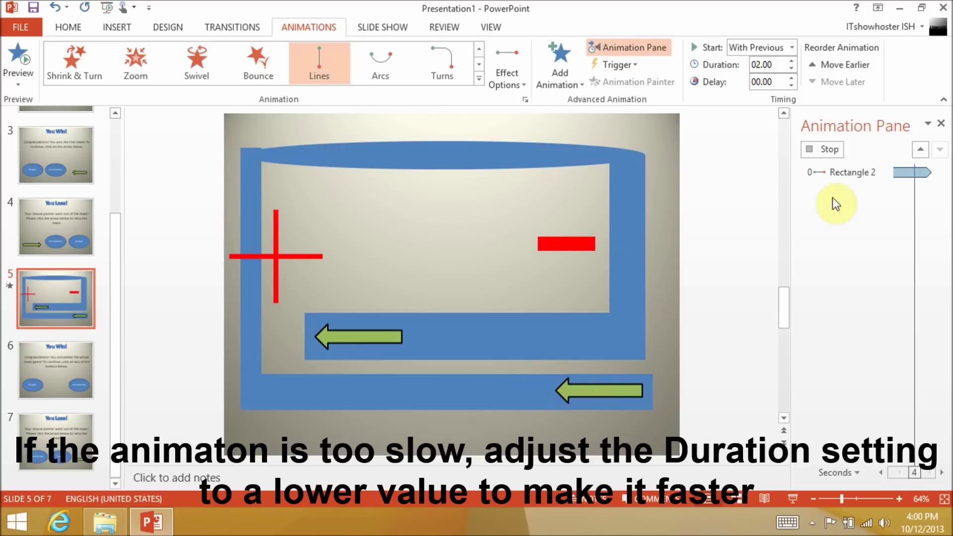
- Change the red bar's animation duration to 1 second (Fast)
{"action": "right_click", "coordinate": [847, 188]}
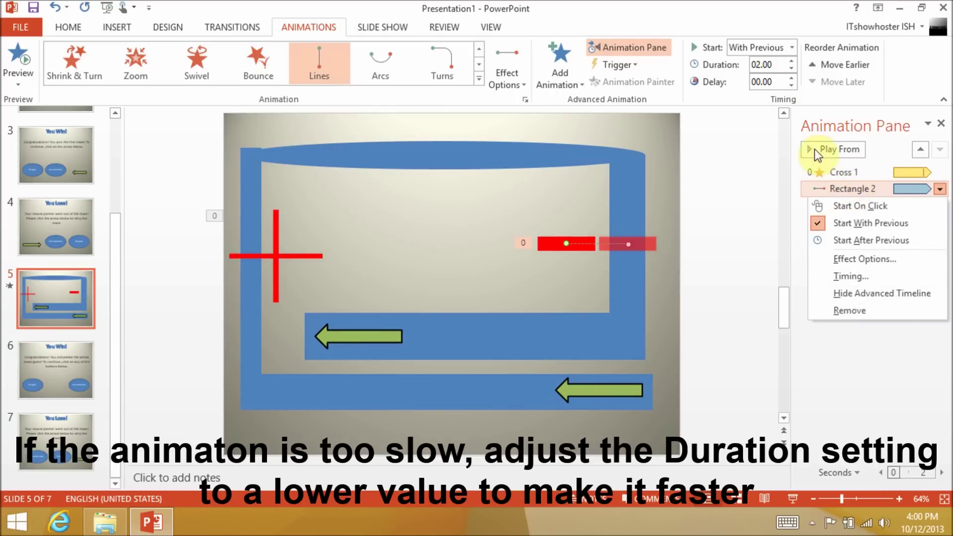
{"action": "left_click", "coordinate": [851, 274]}
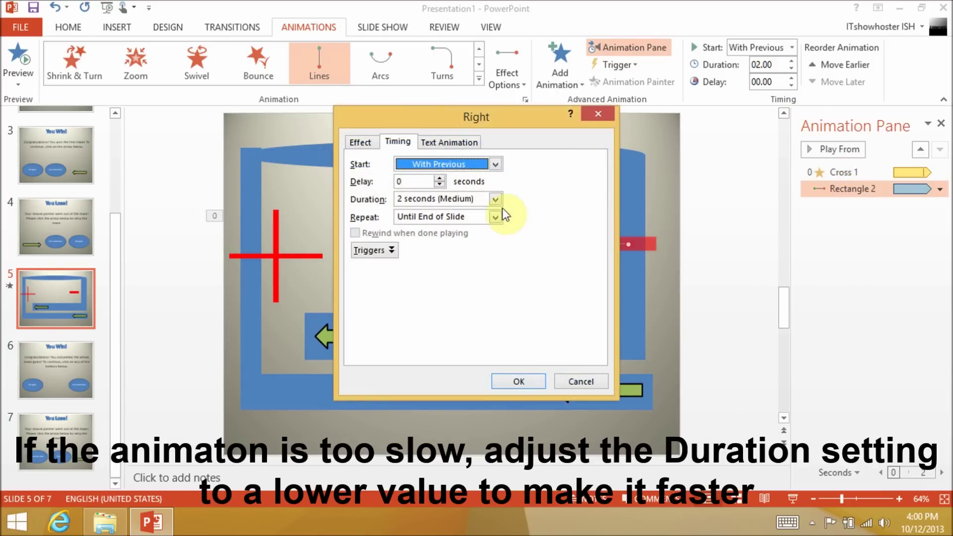
{"action": "left_click", "coordinate": [492, 198]}
{"action": "left_click", "coordinate": [455, 243]}
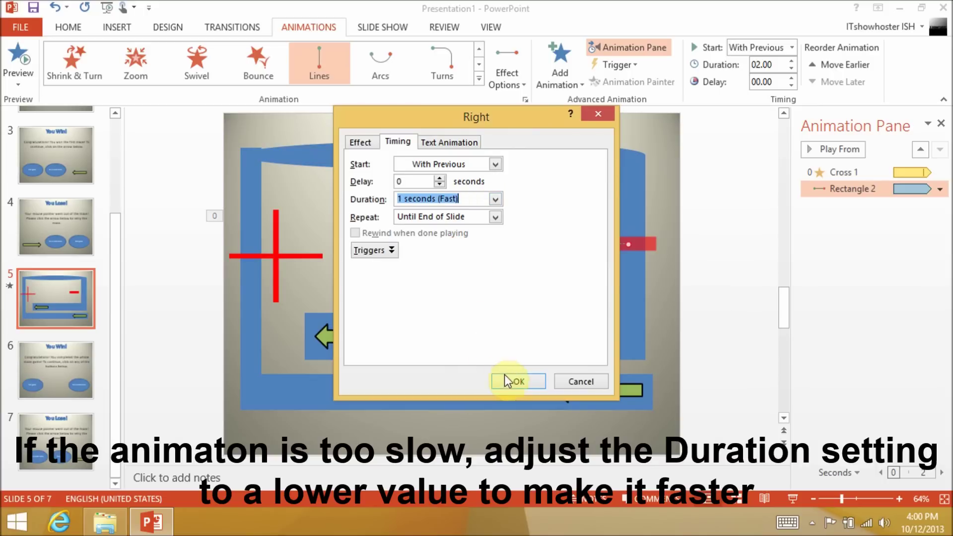
{"action": "left_click", "coordinate": [511, 381]}
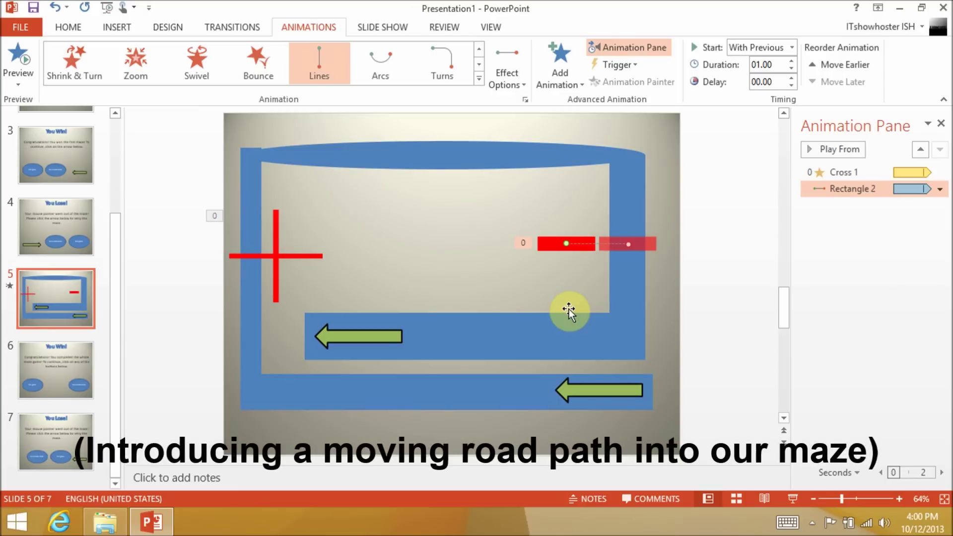
- Add a short downward motion path to the top blue road
{"action": "left_click", "coordinate": [502, 169]}
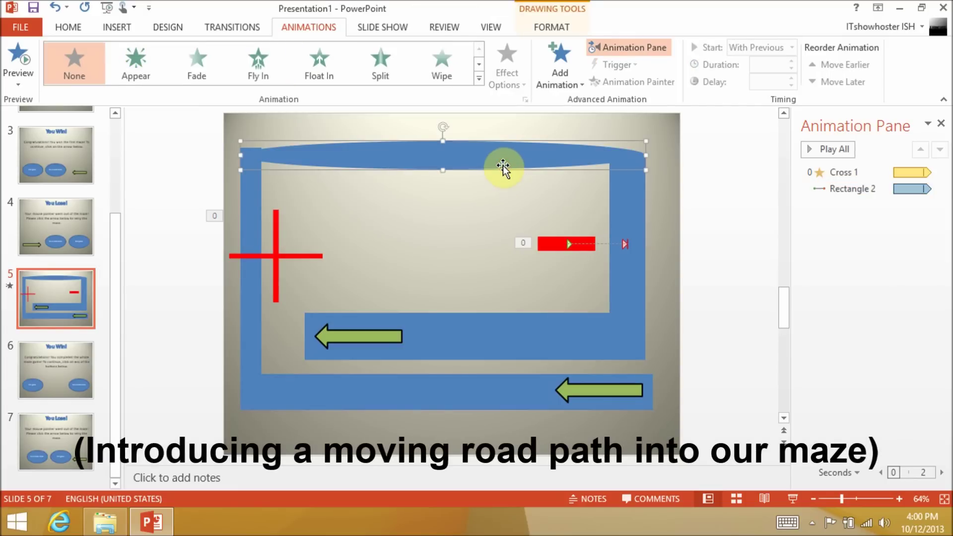
{"action": "left_click", "coordinate": [555, 86]}
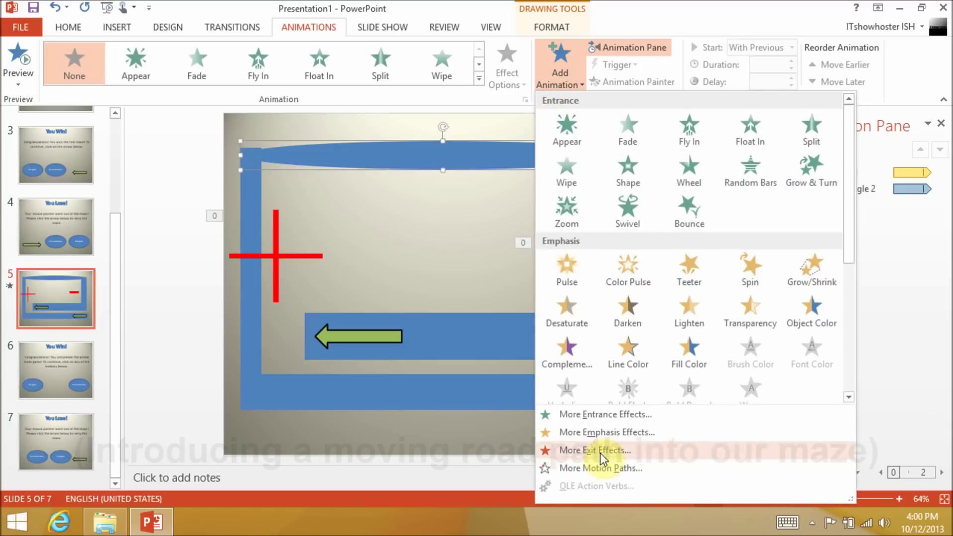
{"action": "left_click", "coordinate": [598, 468]}
{"action": "left_click", "coordinate": [510, 366]}
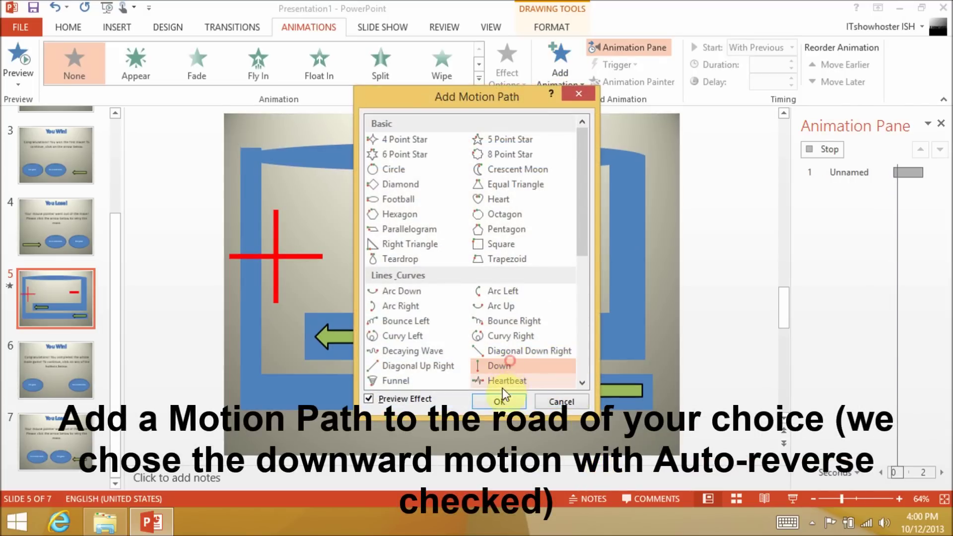
{"action": "left_click", "coordinate": [499, 402]}
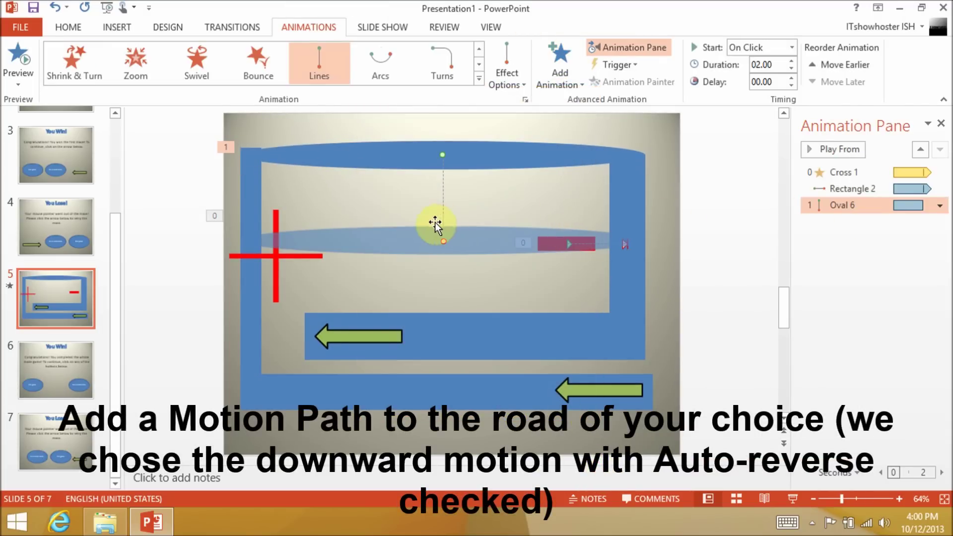
{"action": "left_click_drag", "start_coordinate": [443, 241], "coordinate": [442, 198]}
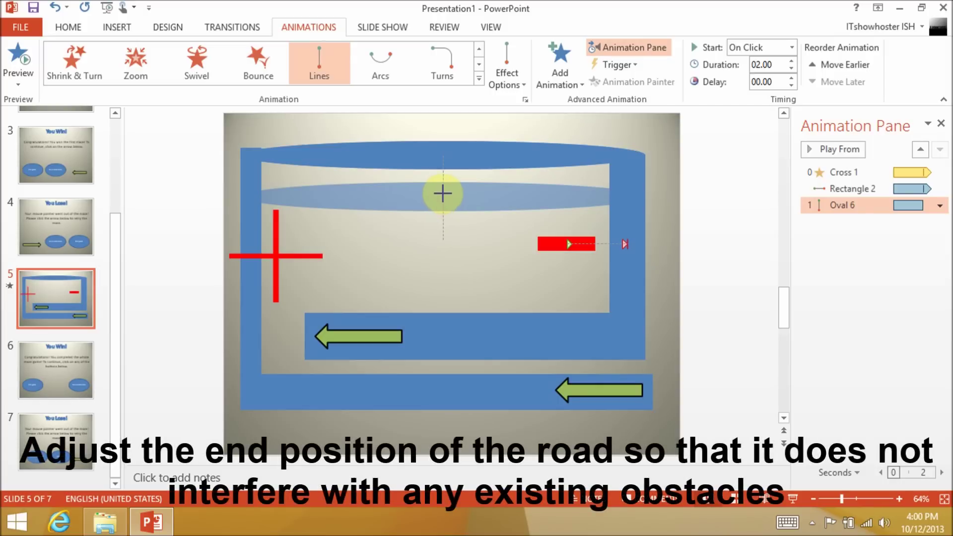
- Make the road's downward motion auto-reverse and start automatically
{"action": "right_click", "coordinate": [811, 205]}
{"action": "left_click", "coordinate": [849, 277]}
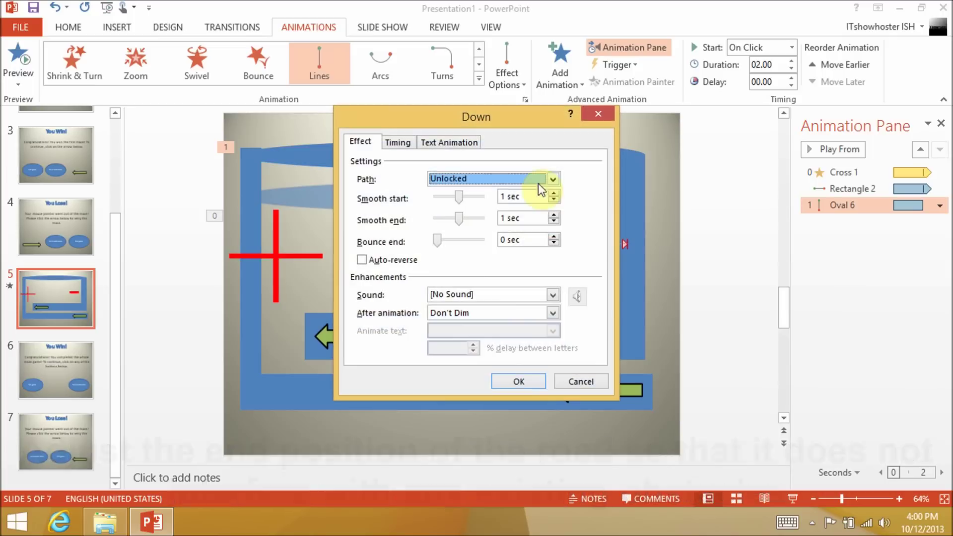
{"action": "left_click", "coordinate": [390, 261]}
{"action": "left_click", "coordinate": [398, 140]}
{"action": "left_click", "coordinate": [519, 381]}
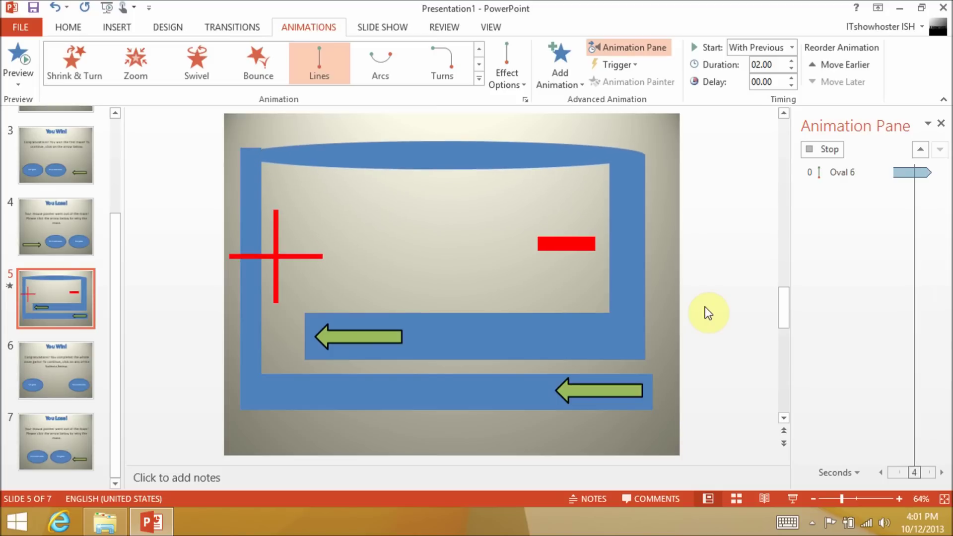
{"action": "left_click", "coordinate": [551, 242]}
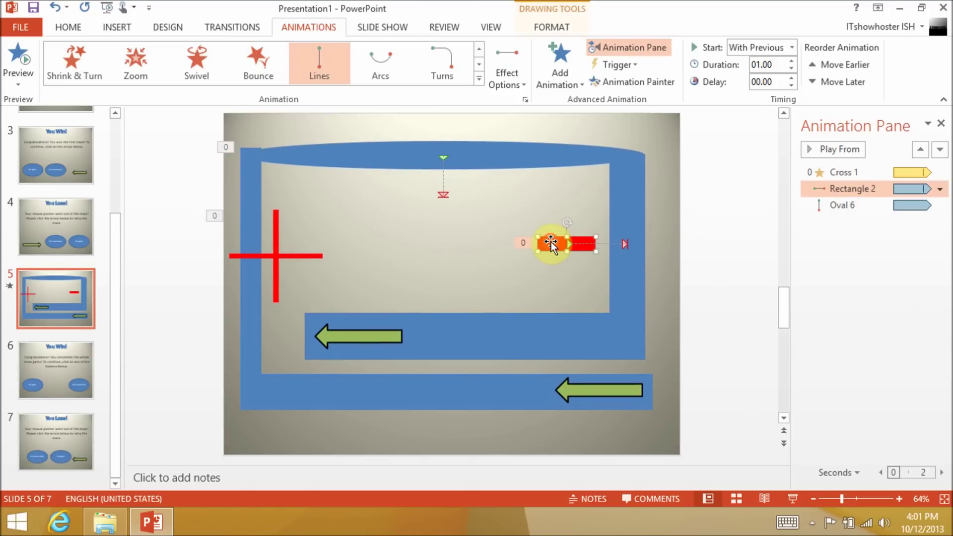
- Make hovering over the red bar jump to slide 7, the You Lose! slide
{"action": "left_click", "coordinate": [122, 27]}
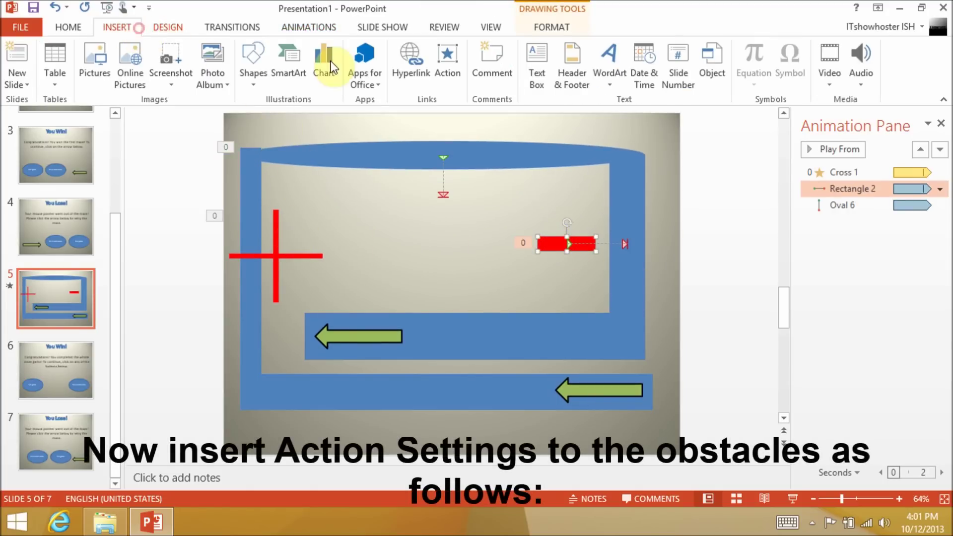
{"action": "left_click", "coordinate": [449, 67]}
{"action": "left_click", "coordinate": [445, 138]}
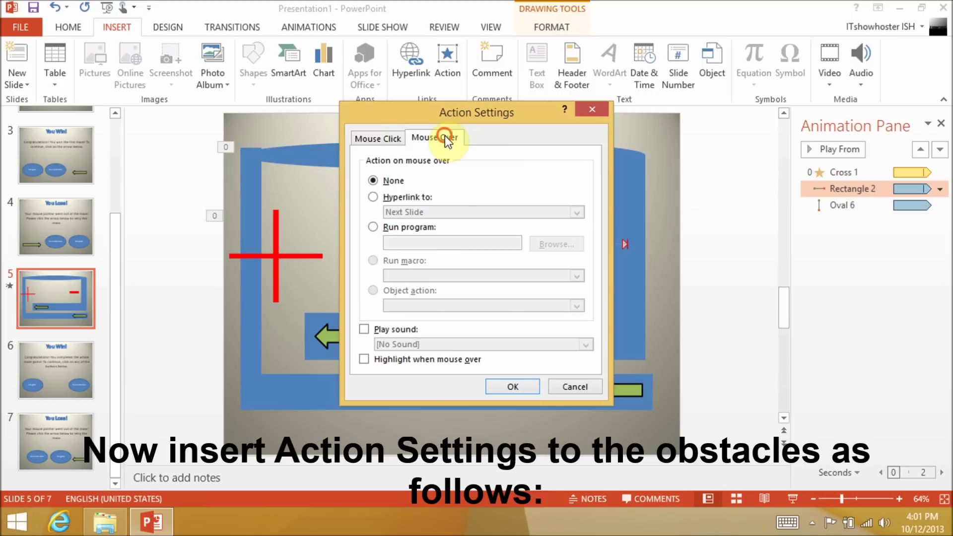
{"action": "left_click_drag", "start_coordinate": [454, 114], "coordinate": [350, 116]}
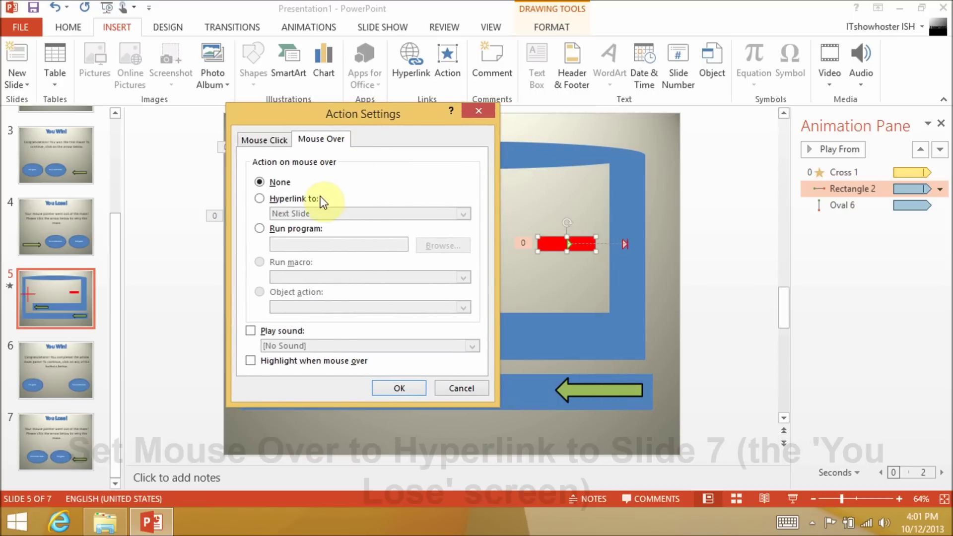
{"action": "left_click", "coordinate": [318, 198]}
{"action": "left_click", "coordinate": [462, 213]}
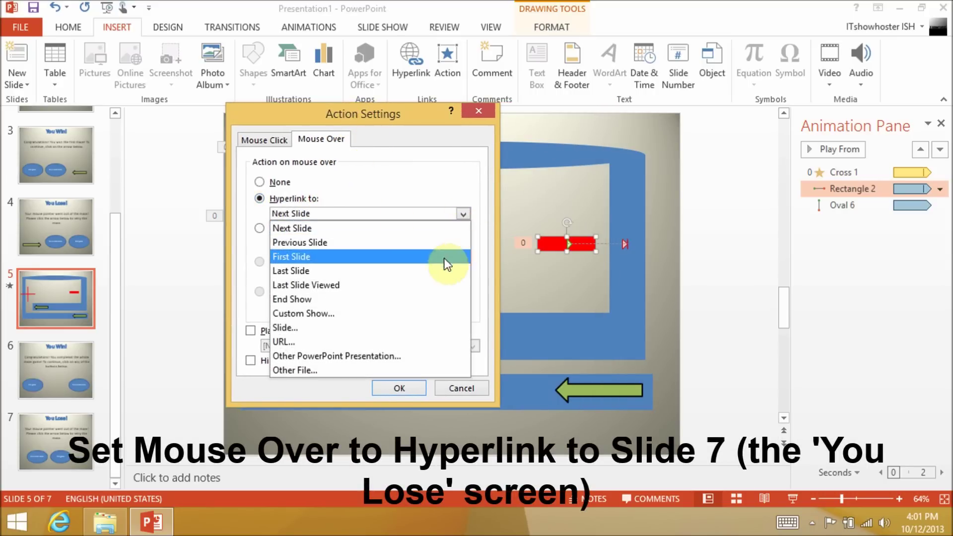
{"action": "left_click", "coordinate": [390, 327]}
{"action": "left_click", "coordinate": [239, 247]}
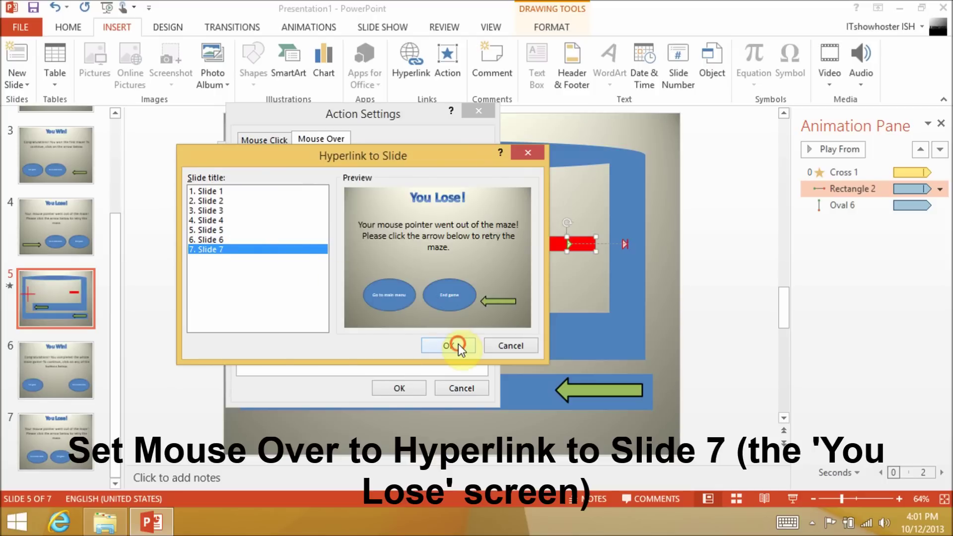
{"action": "left_click", "coordinate": [457, 344]}
{"action": "left_click", "coordinate": [415, 387]}
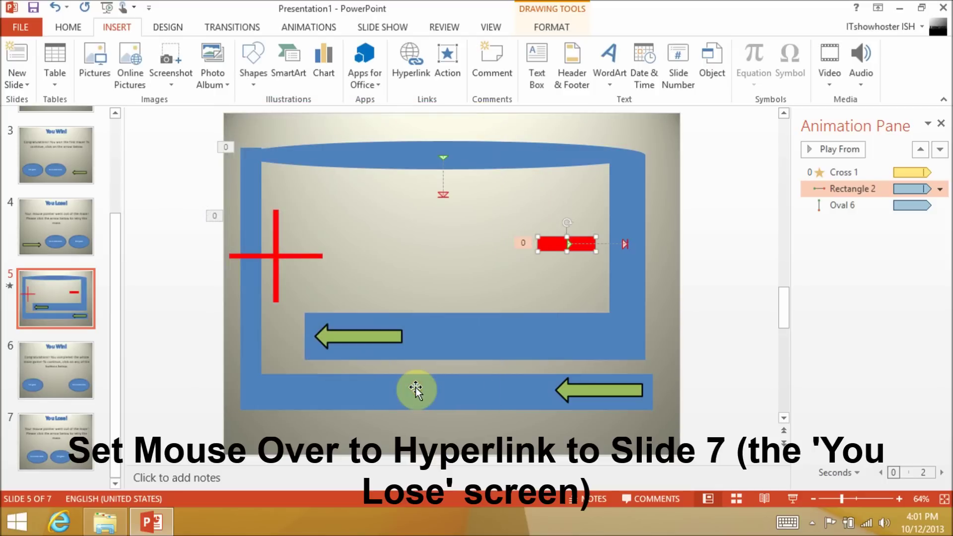
- Give the red cross the same mouse-over hyperlink to slide 7
{"action": "left_click", "coordinate": [277, 255]}
{"action": "left_click", "coordinate": [452, 55]}
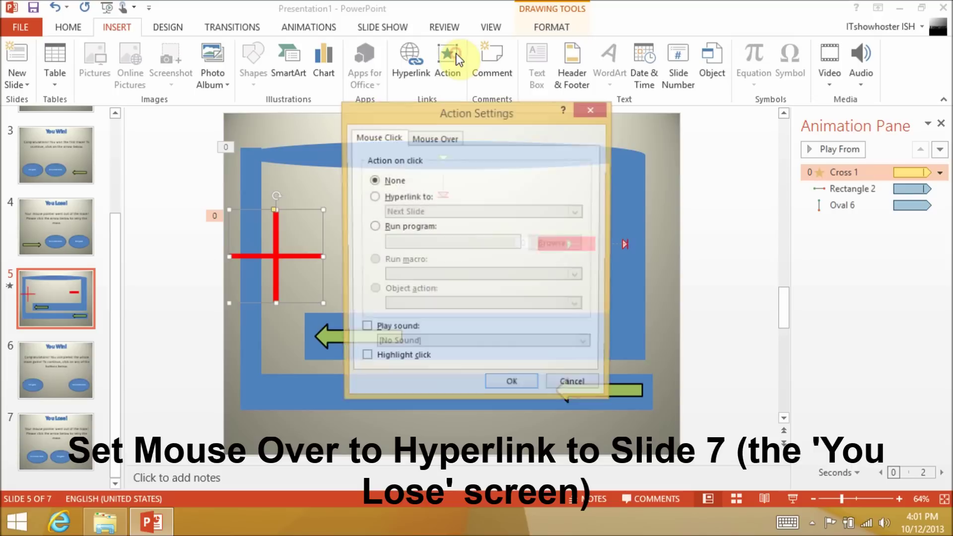
{"action": "left_click", "coordinate": [435, 140]}
{"action": "left_click", "coordinate": [422, 196]}
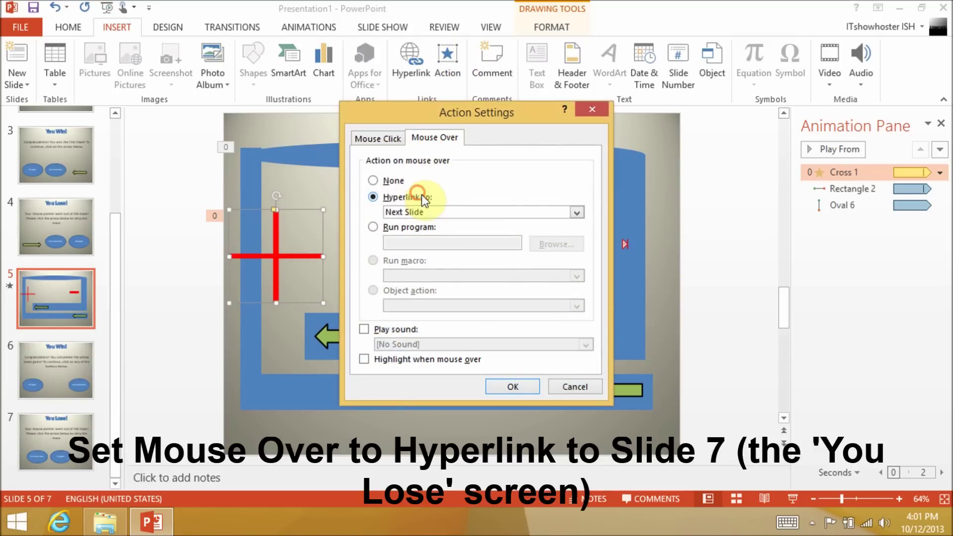
{"action": "left_click", "coordinate": [564, 210]}
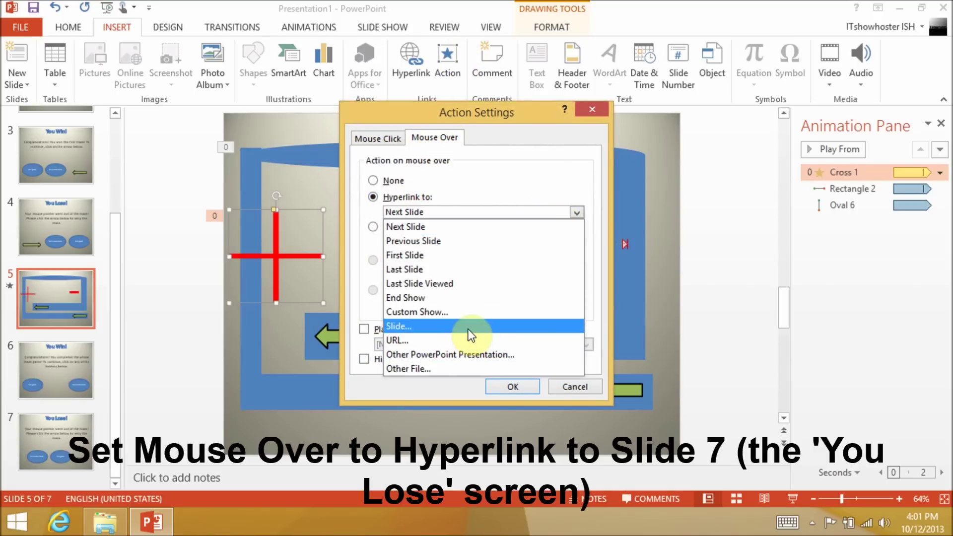
{"action": "left_click", "coordinate": [468, 327]}
{"action": "left_click", "coordinate": [391, 254]}
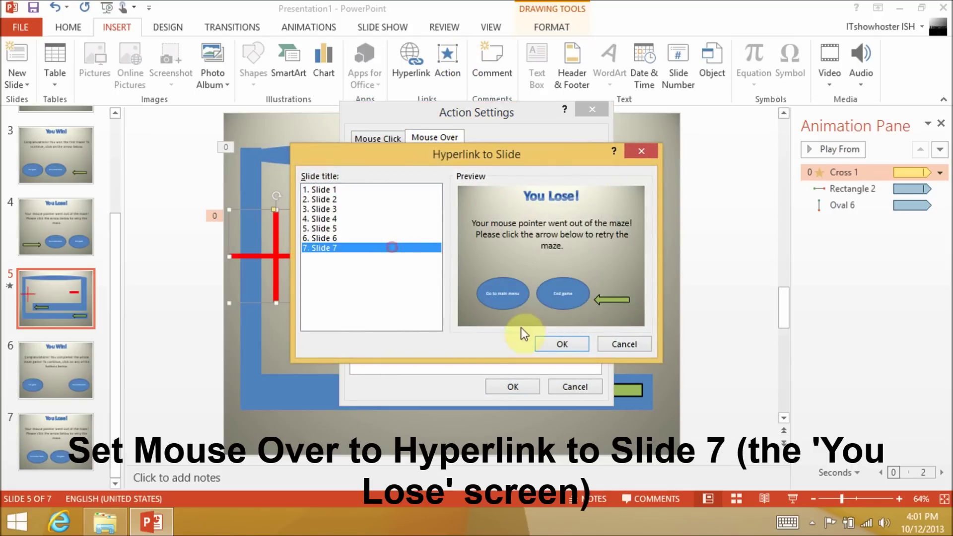
{"action": "left_click", "coordinate": [558, 343]}
{"action": "left_click", "coordinate": [511, 386]}
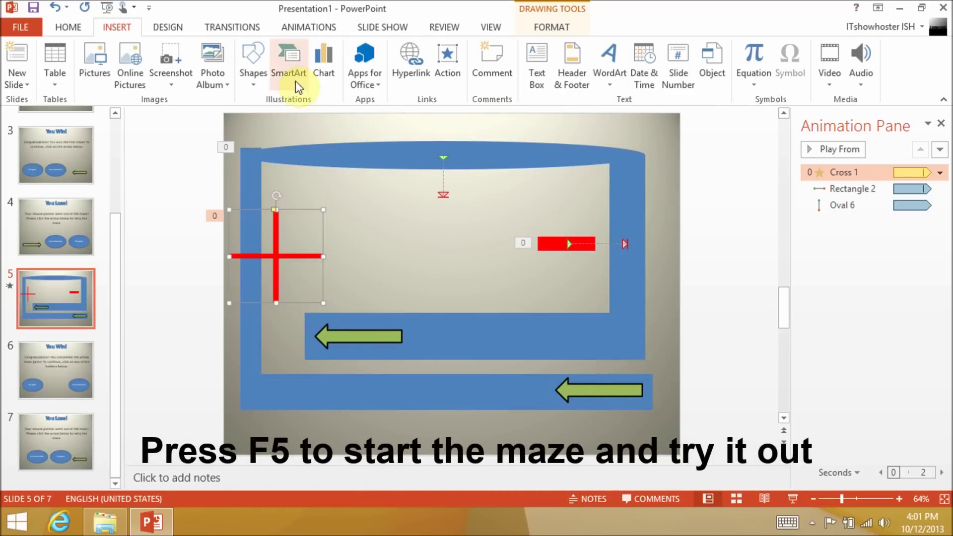
{"action": "left_click", "coordinate": [382, 27]}
{"action": "left_click", "coordinate": [41, 61]}
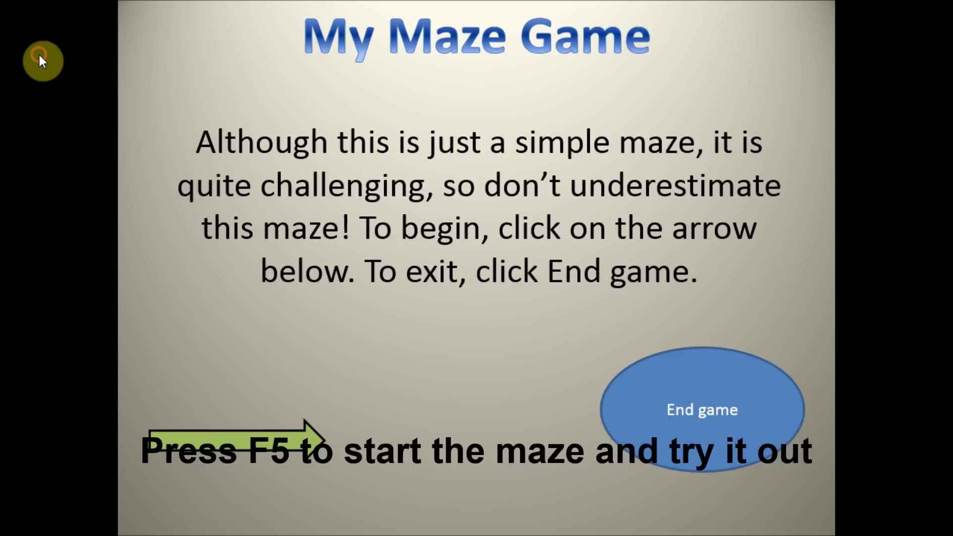
{"action": "left_click", "coordinate": [305, 436]}
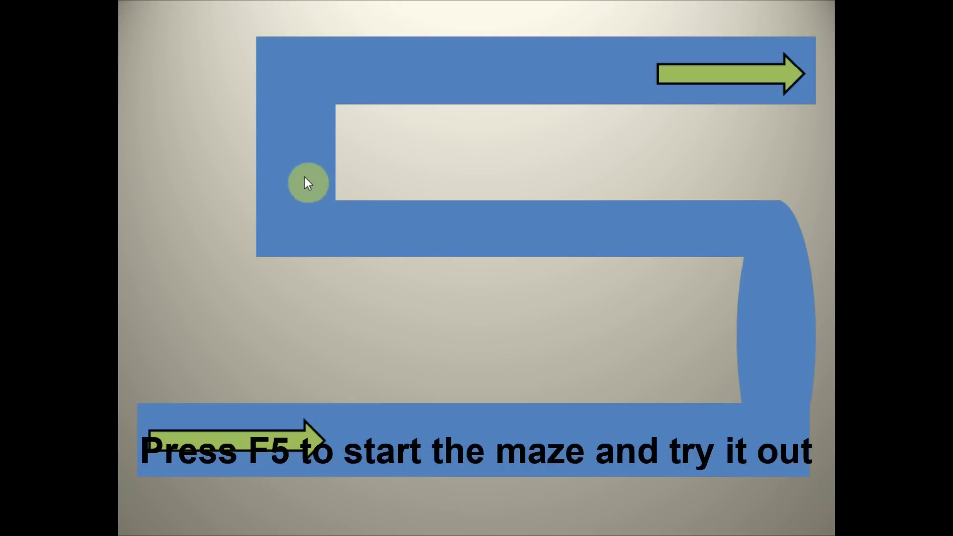
{"action": "left_click", "coordinate": [677, 442]}
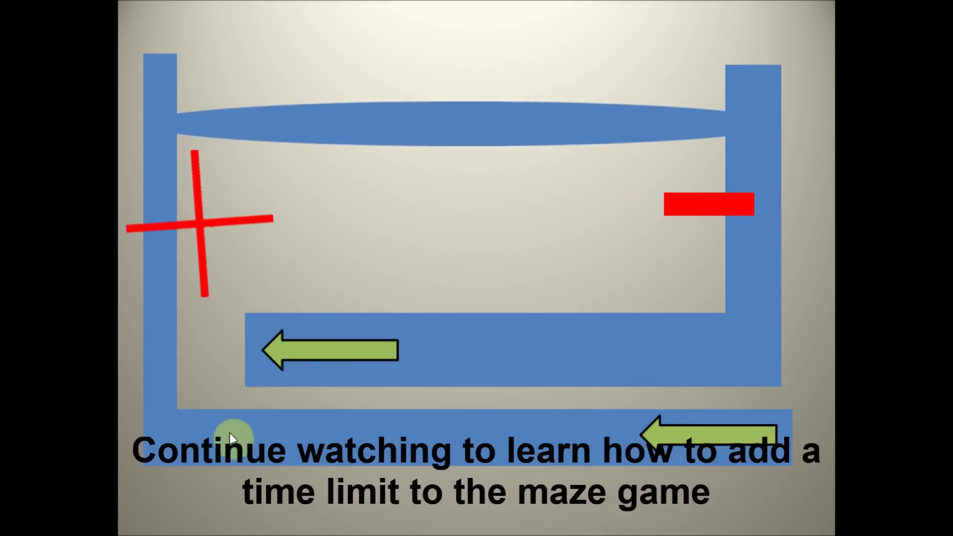
{"action": "left_click", "coordinate": [663, 427]}
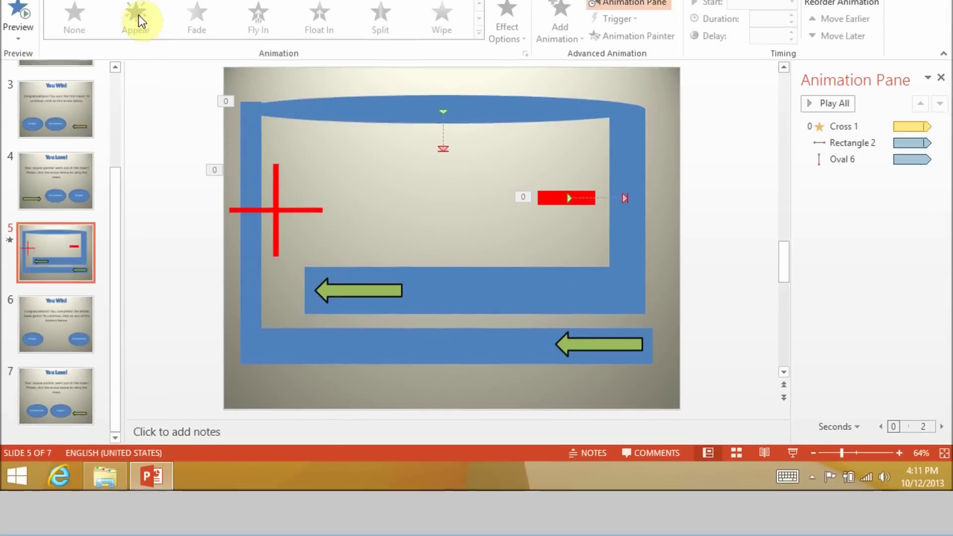
{"action": "left_click", "coordinate": [117, 27]}
{"action": "left_click", "coordinate": [245, 78]}
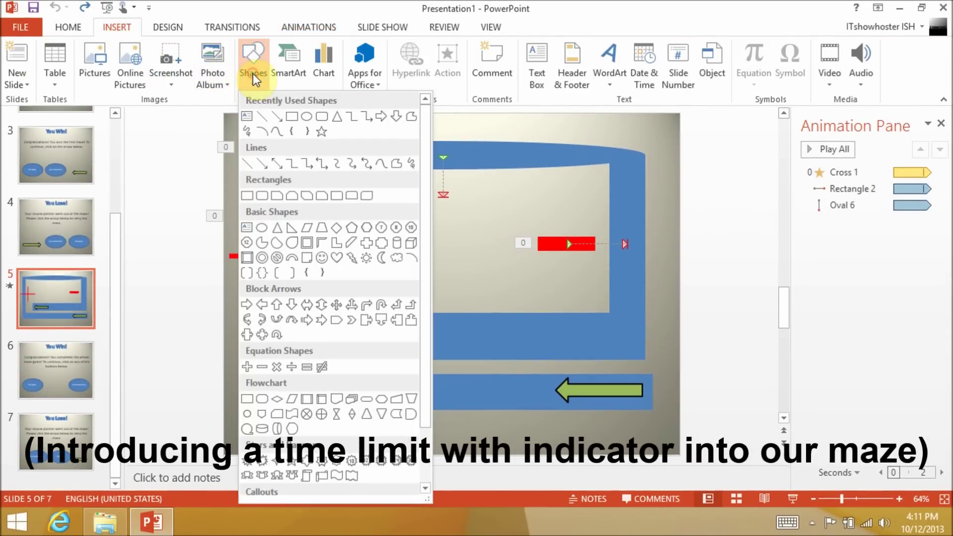
- Draw a white rectangle timer bar below the maze at the slide bottom
{"action": "left_click", "coordinate": [263, 117]}
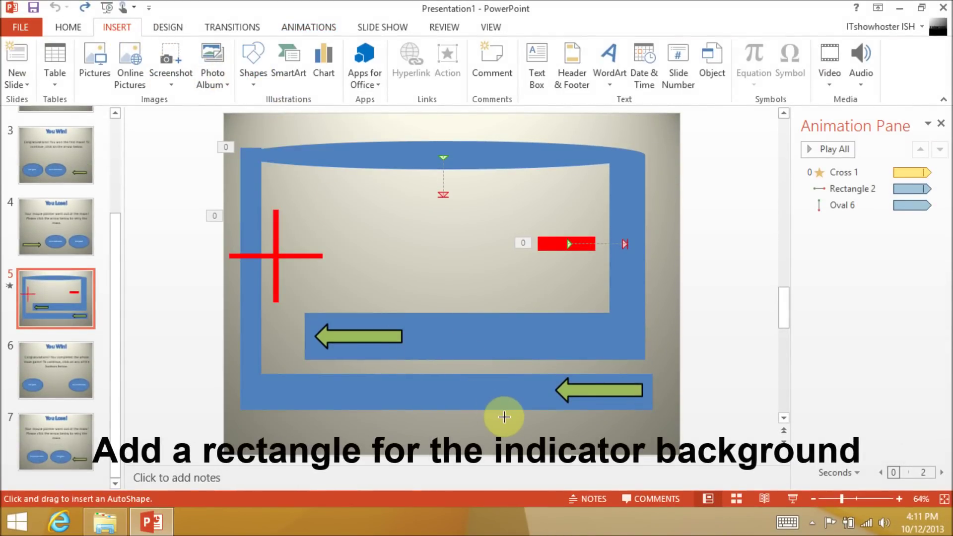
{"action": "left_click_drag", "start_coordinate": [504, 417], "coordinate": [627, 438]}
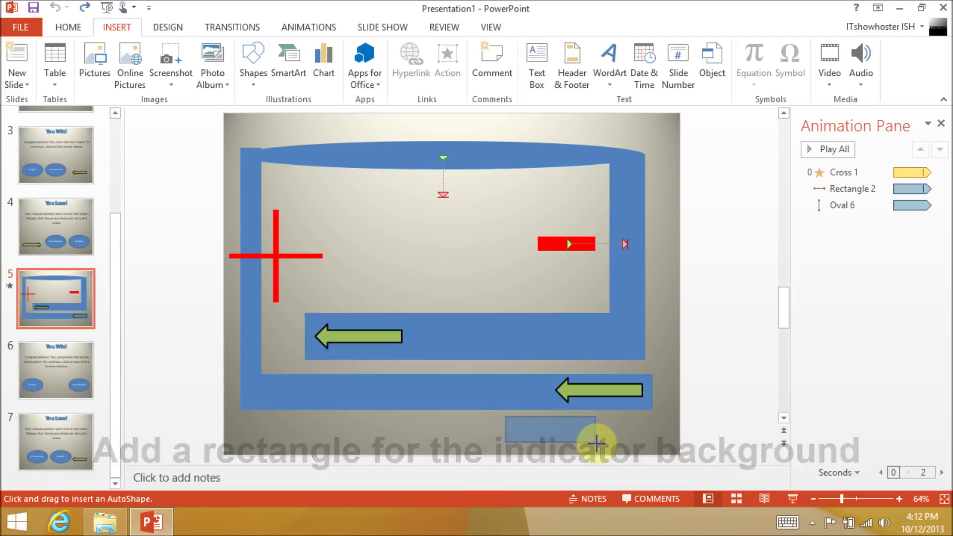
{"action": "left_click_drag", "start_coordinate": [598, 440], "coordinate": [596, 441]}
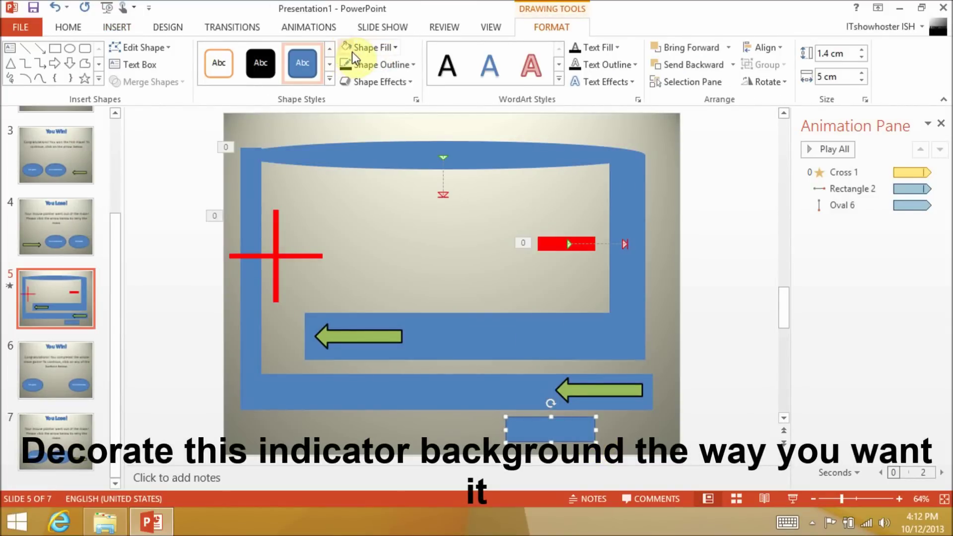
{"action": "left_click", "coordinate": [352, 49]}
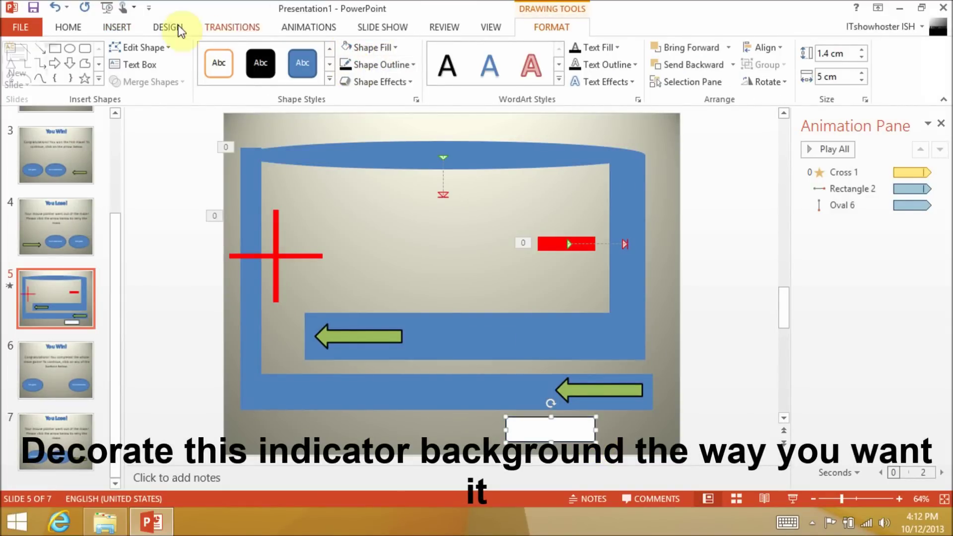
- Draw a narrow red marker rectangle at the bar's Start end
{"action": "left_click", "coordinate": [117, 27]}
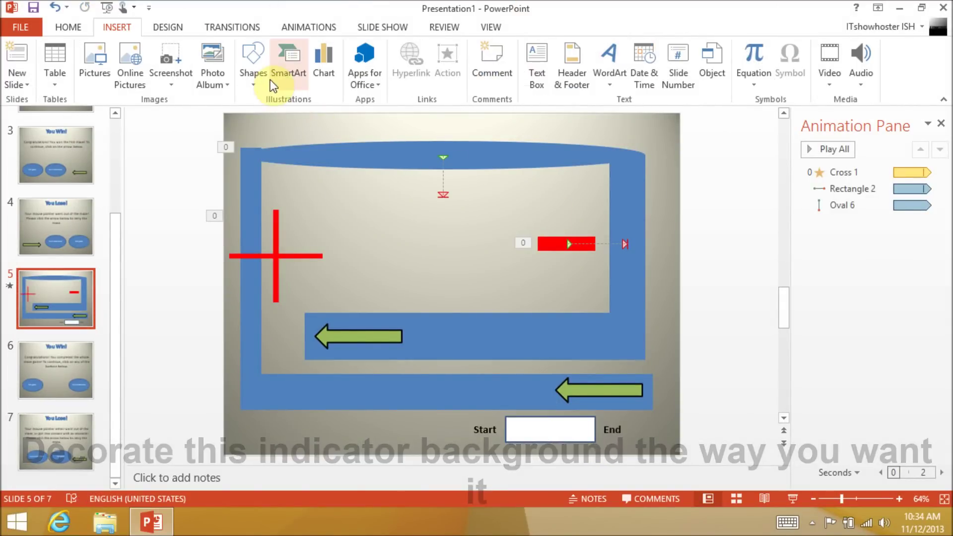
{"action": "left_click", "coordinate": [245, 64]}
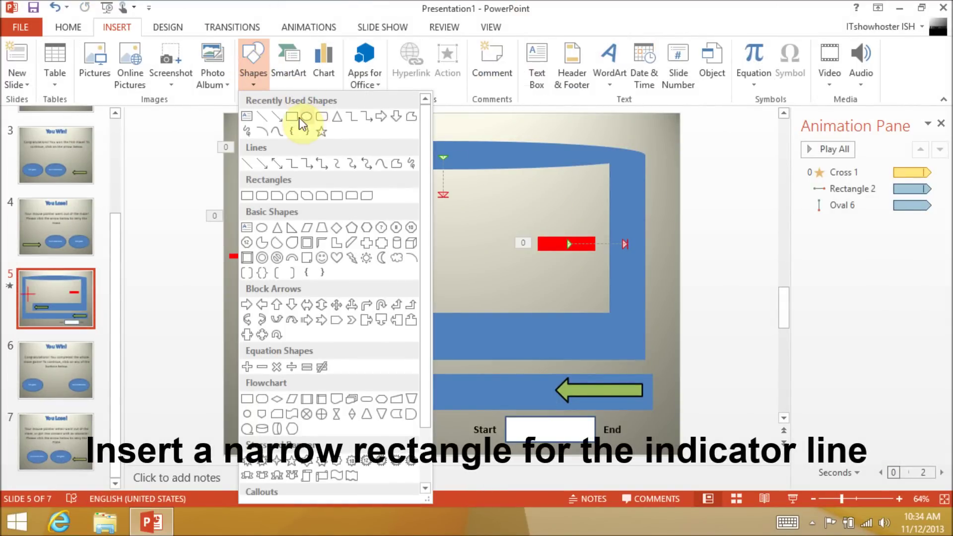
{"action": "left_click", "coordinate": [292, 112]}
{"action": "left_click_drag", "start_coordinate": [506, 412], "coordinate": [513, 439]}
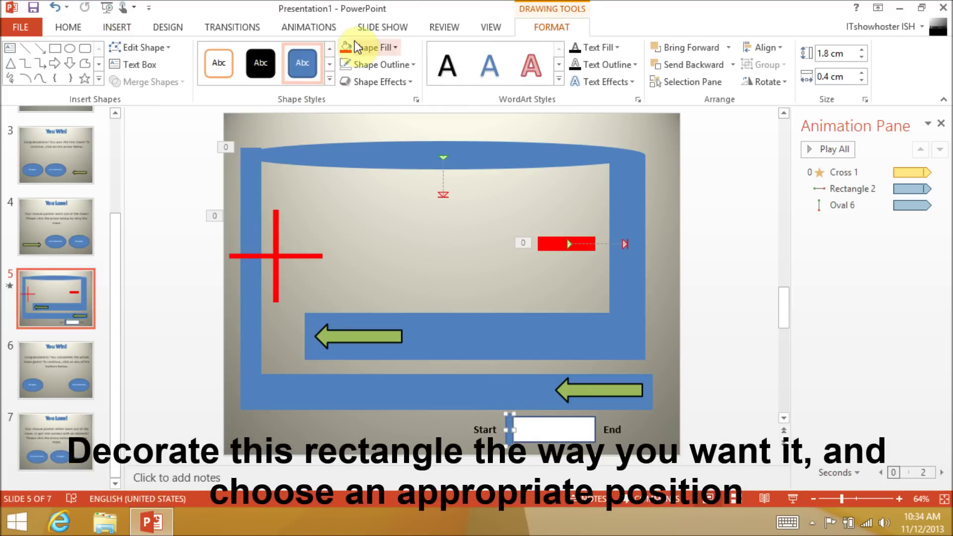
{"action": "left_click", "coordinate": [309, 27]}
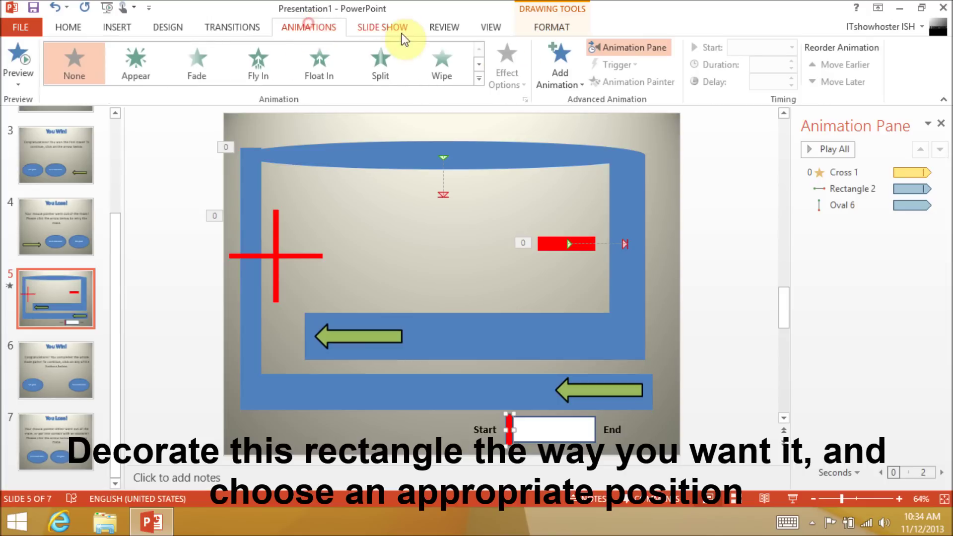
- Give the red marker a Right line motion path ending at the white bar's right edge
{"action": "left_click", "coordinate": [555, 75]}
{"action": "left_click", "coordinate": [625, 467]}
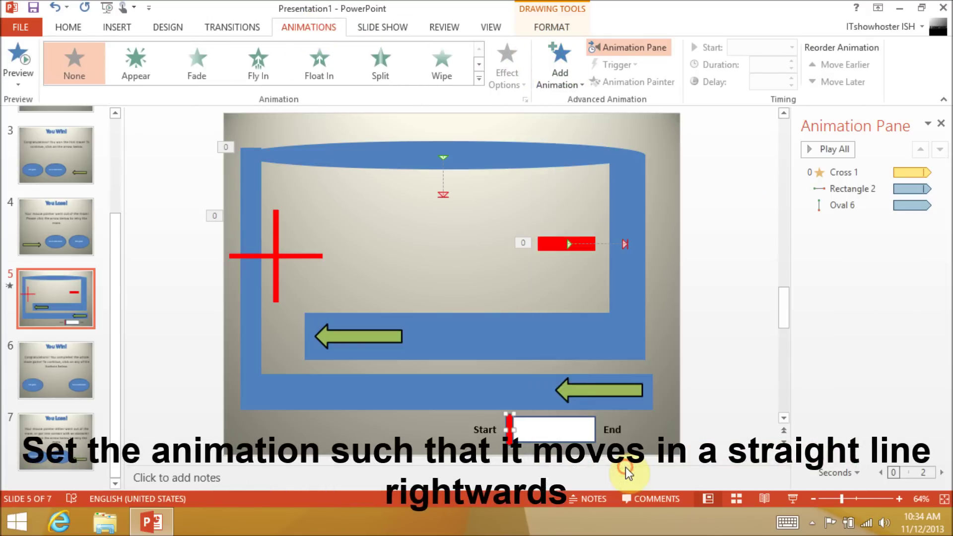
{"action": "left_click_drag", "start_coordinate": [585, 244], "coordinate": [571, 308]}
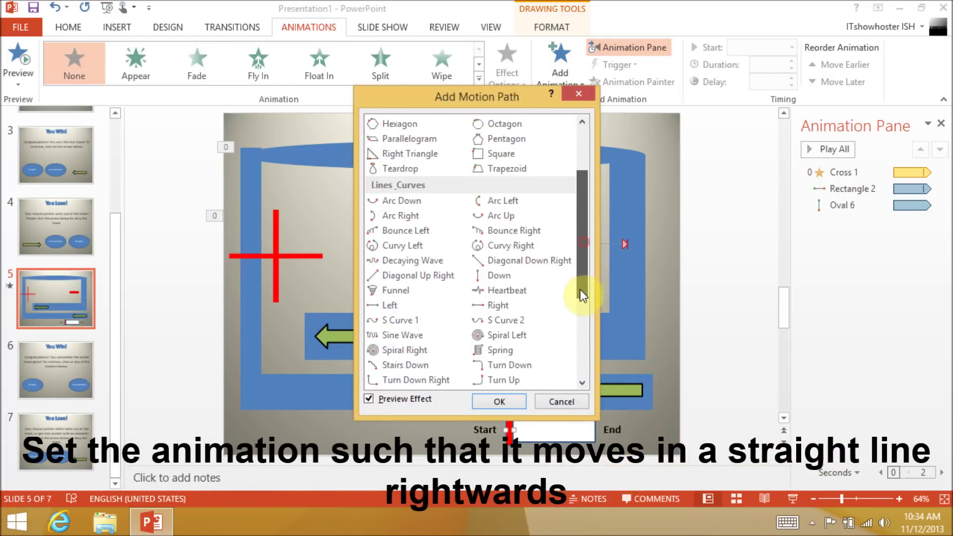
{"action": "left_click", "coordinate": [532, 258]}
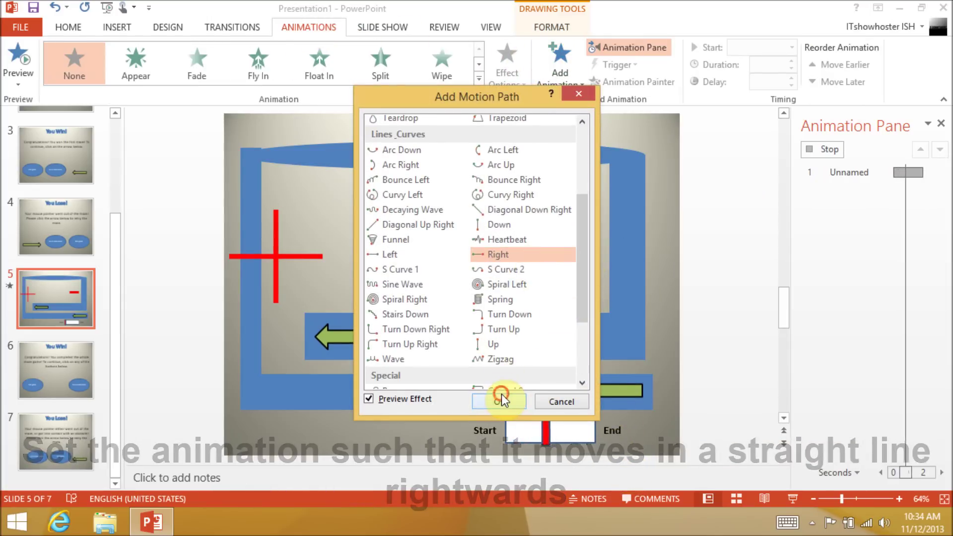
{"action": "left_click", "coordinate": [500, 399]}
{"action": "left_click_drag", "start_coordinate": [623, 429], "coordinate": [609, 427]}
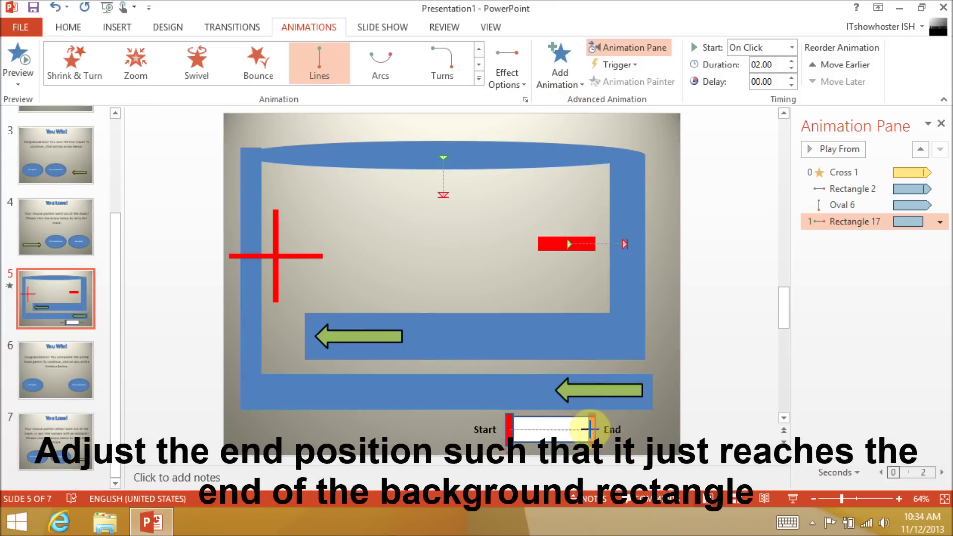
{"action": "left_click_drag", "start_coordinate": [589, 429], "coordinate": [591, 429]}
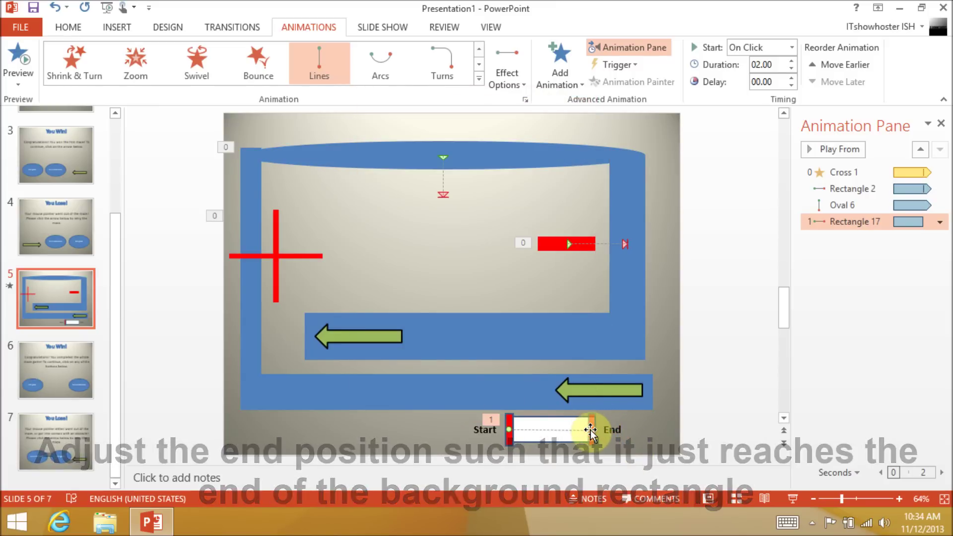
{"action": "right_click", "coordinate": [846, 221]}
{"action": "left_click", "coordinate": [865, 291]}
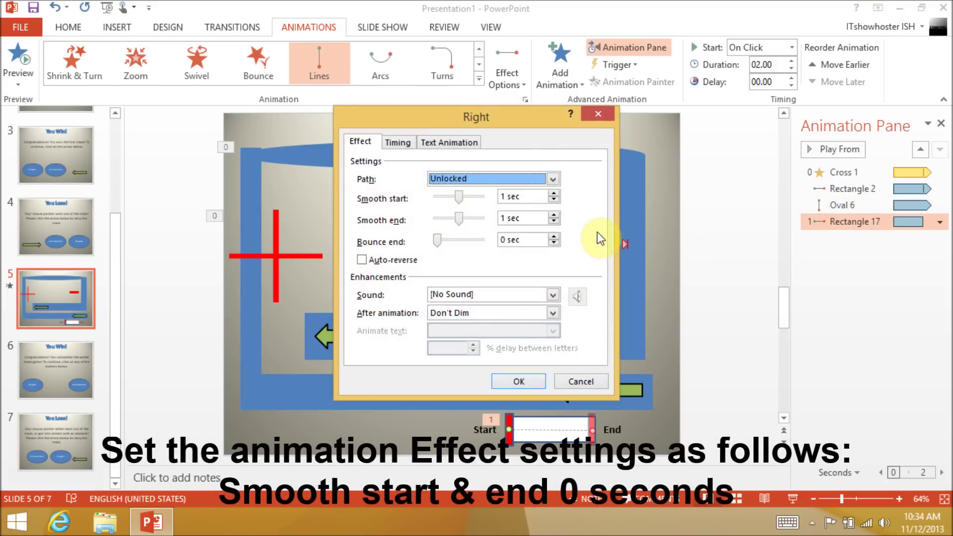
- Set the marker's motion to 0 s smoothing, With Previous start, 10-second duration, repeating until slide end
{"action": "mouse_move", "coordinate": [459, 198]}
{"action": "left_mouse_down"}
{"action": "mouse_move", "coordinate": [422, 197]}
{"action": "mouse_move", "coordinate": [453, 216]}
{"action": "mouse_move", "coordinate": [419, 216]}
{"action": "left_mouse_up"}
{"action": "left_click", "coordinate": [397, 142]}
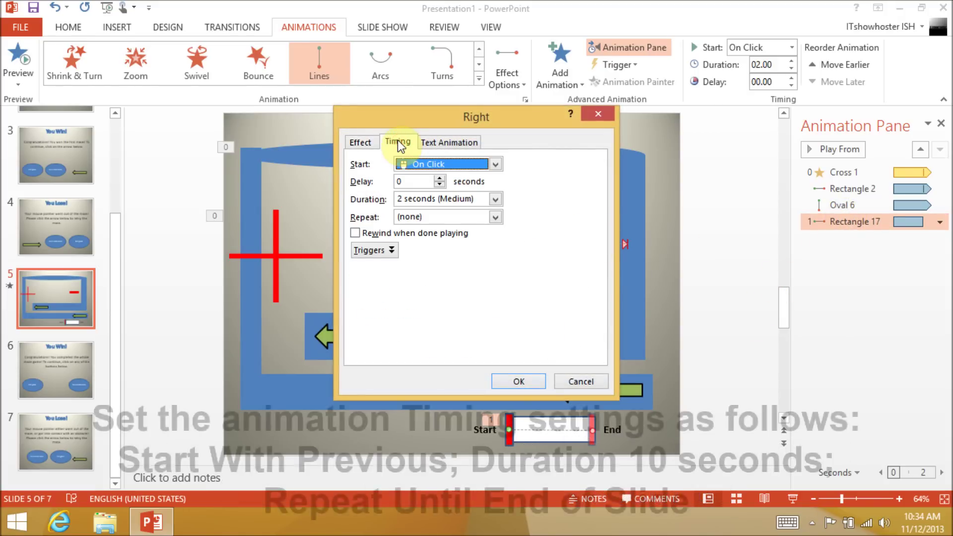
{"action": "left_click", "coordinate": [495, 216]}
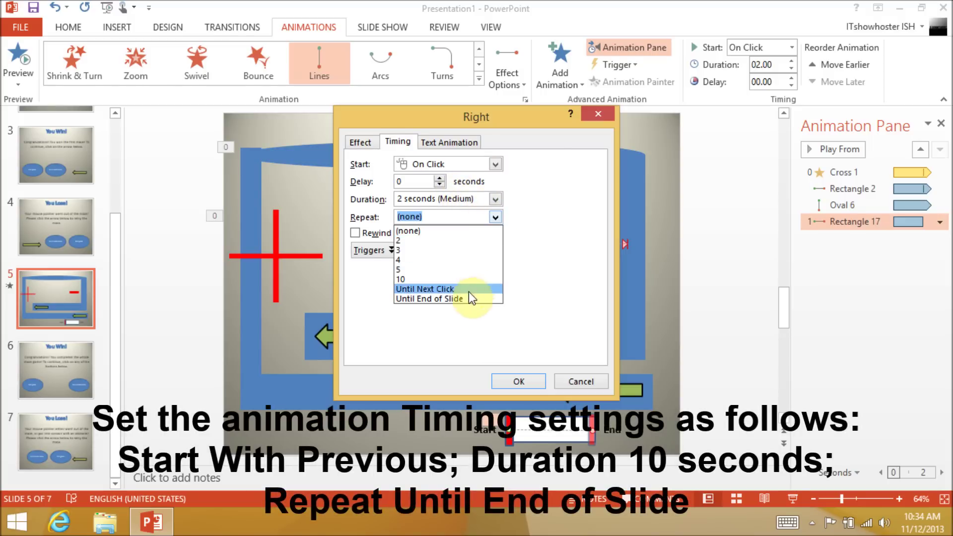
{"action": "left_click", "coordinate": [467, 297]}
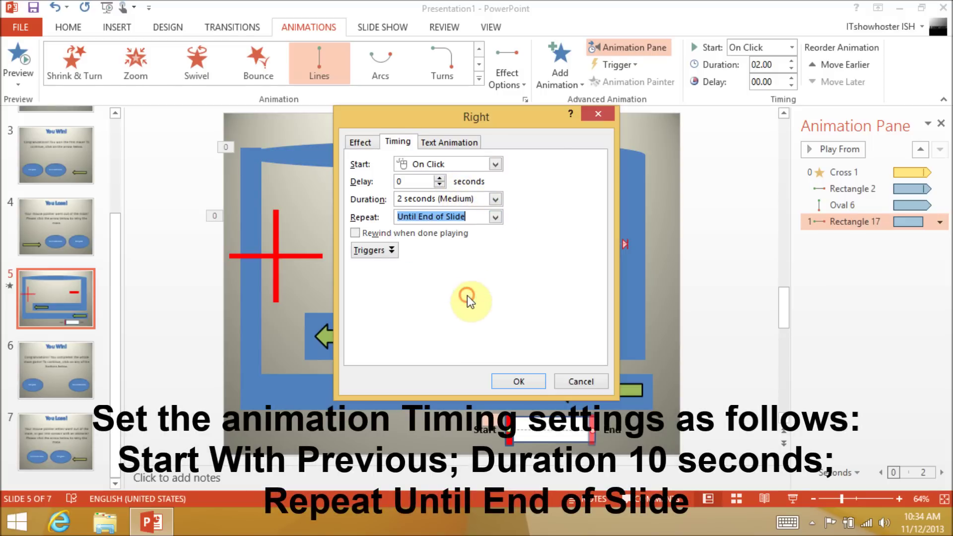
{"action": "left_click", "coordinate": [487, 164]}
{"action": "left_click", "coordinate": [485, 190]}
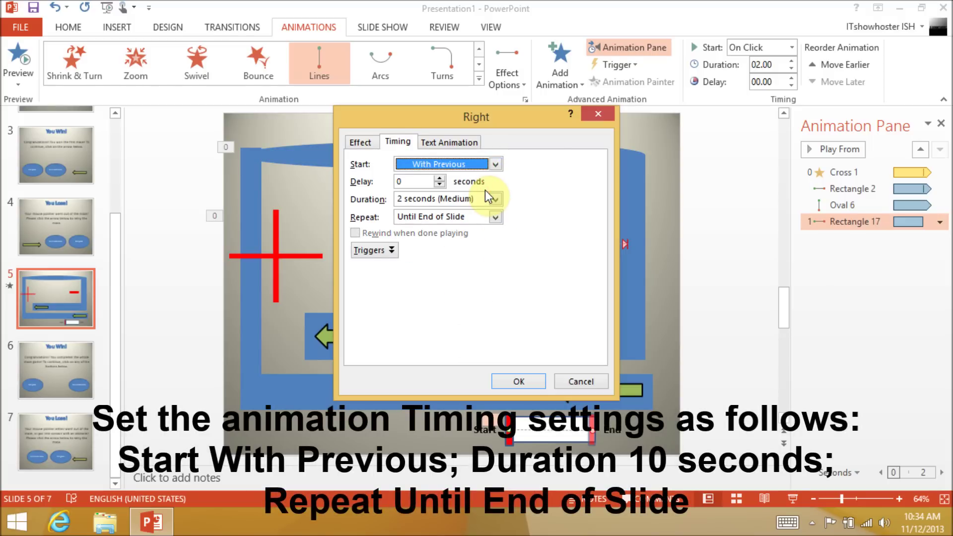
{"action": "left_click", "coordinate": [482, 199]}
{"action": "type", "text": "10"}
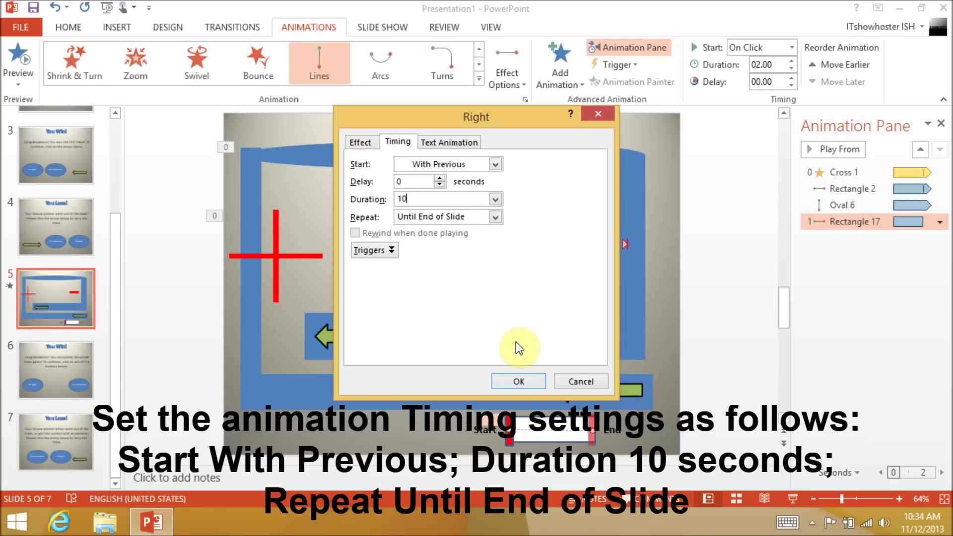
{"action": "left_click", "coordinate": [518, 381]}
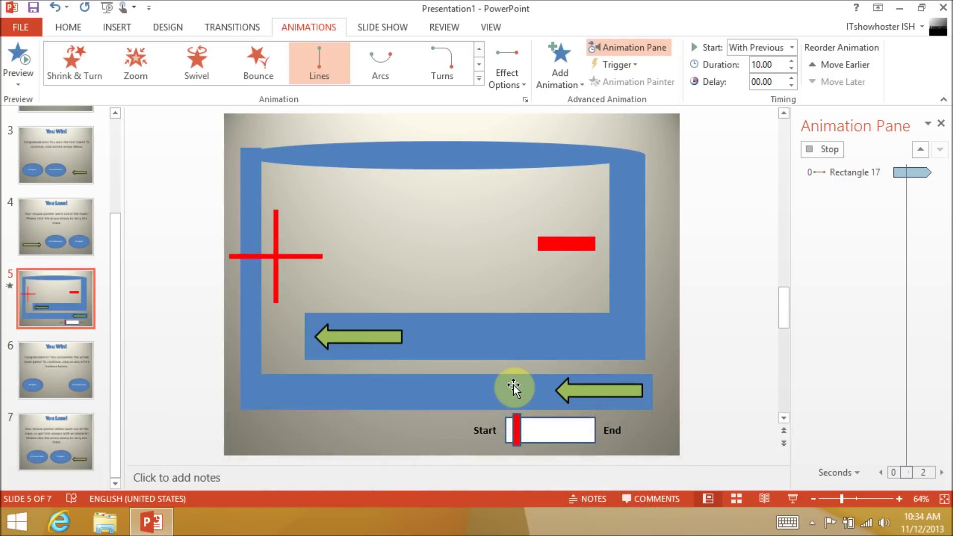
{"action": "left_click", "coordinate": [219, 343]}
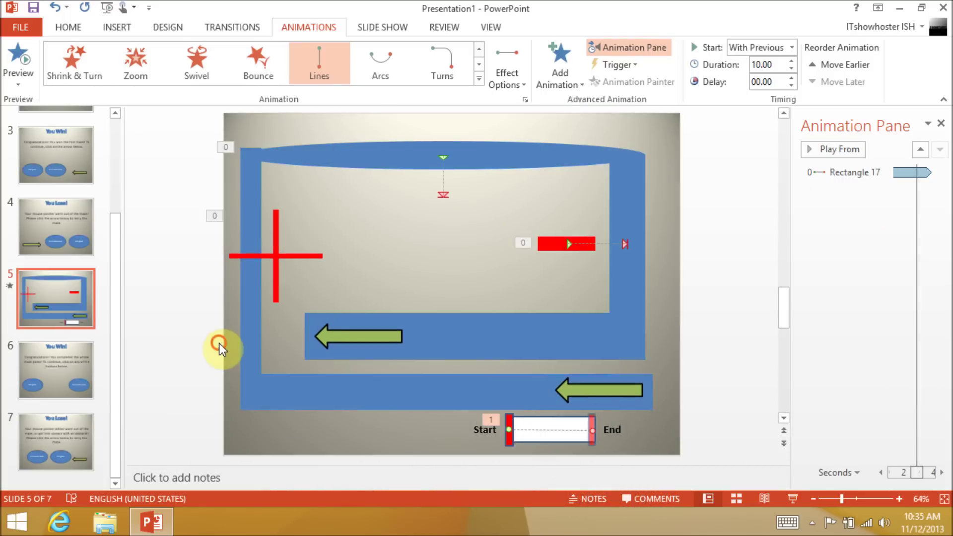
- Move the You Lose! slide to position 6, directly after the maze slide, and check the order
{"action": "left_click", "coordinate": [54, 431]}
{"action": "left_click_drag", "start_coordinate": [55, 431], "coordinate": [49, 346]}
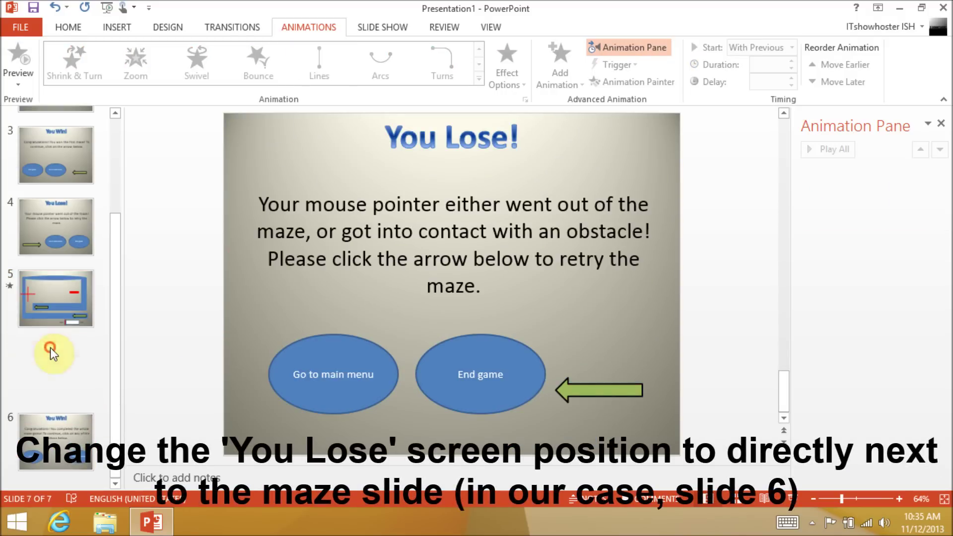
{"action": "left_click", "coordinate": [64, 311]}
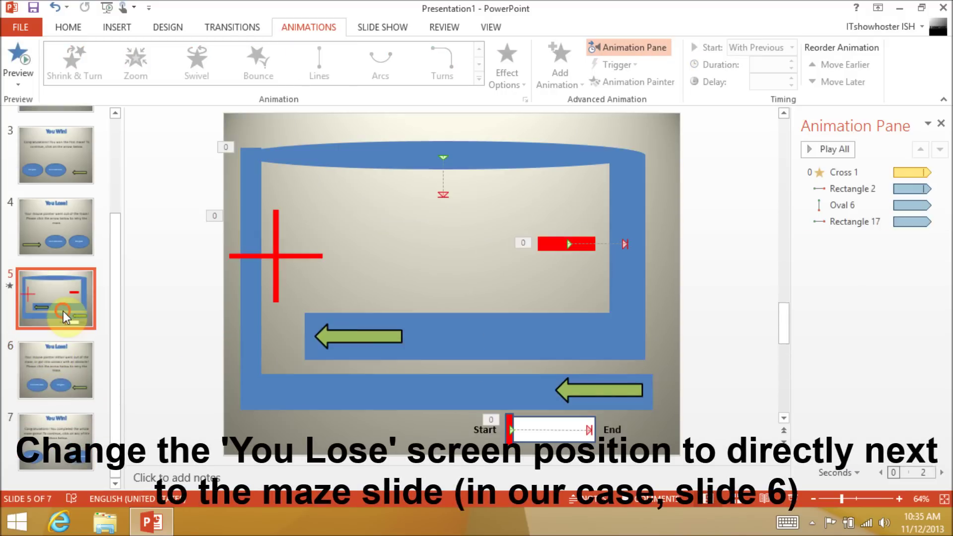
{"action": "left_click", "coordinate": [72, 363]}
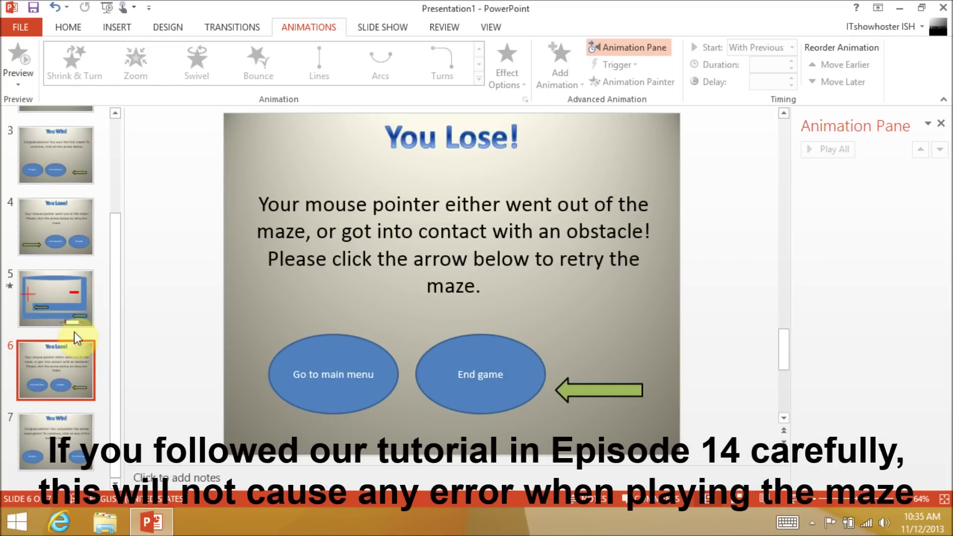
{"action": "left_click", "coordinate": [73, 307]}
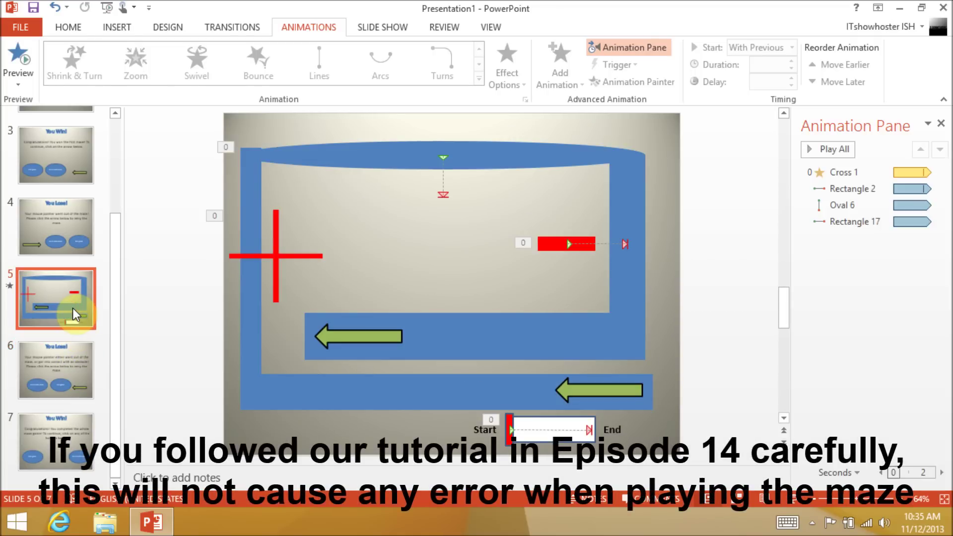
{"action": "left_click", "coordinate": [251, 31]}
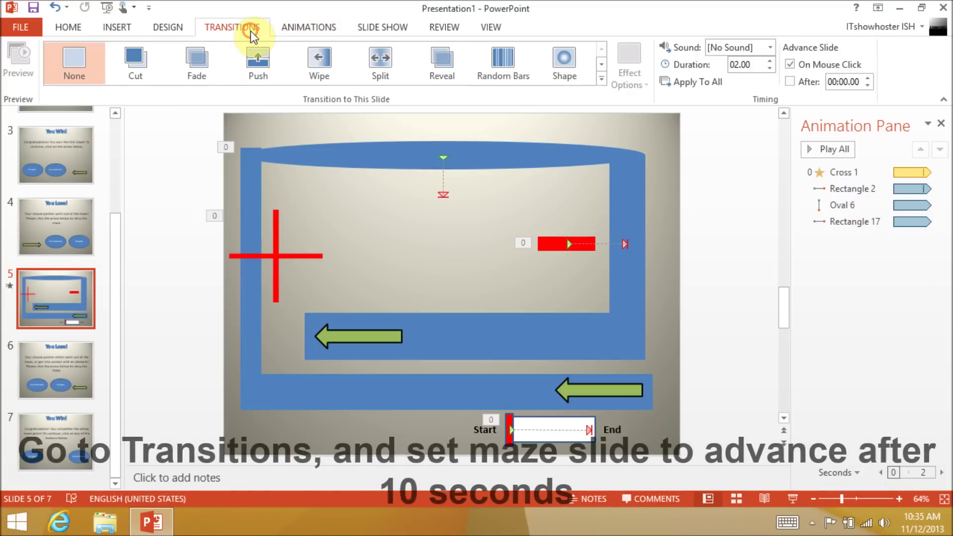
- Make the maze slide also advance automatically after 10 seconds
{"action": "left_click", "coordinate": [796, 85]}
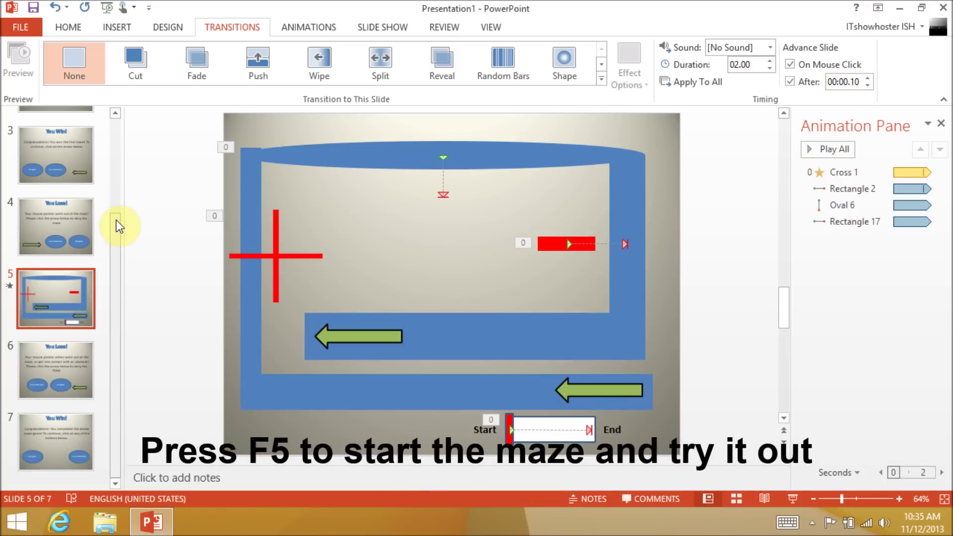
- Test-play the maze from the title slide, retrying after each loss, then end the show
{"action": "key", "text": "F5"}
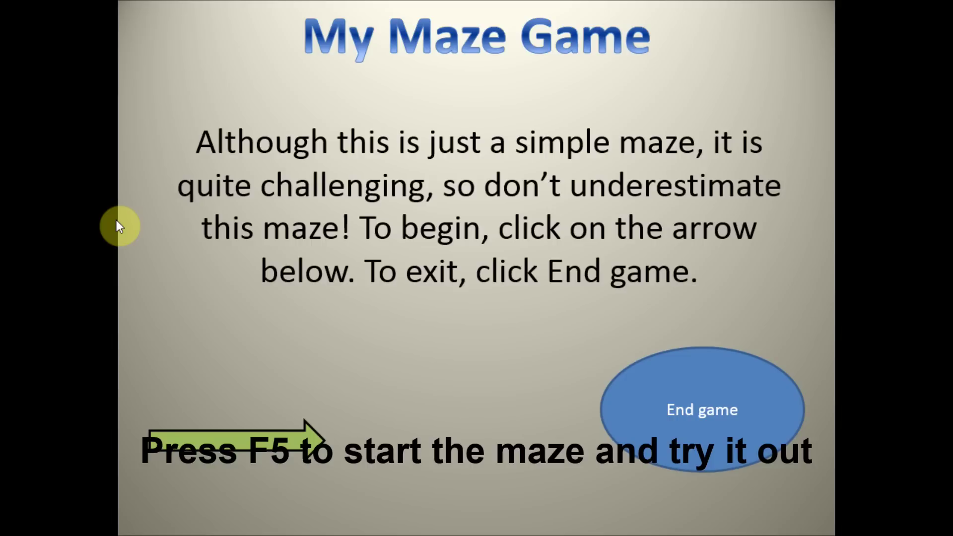
{"action": "left_click", "coordinate": [252, 433]}
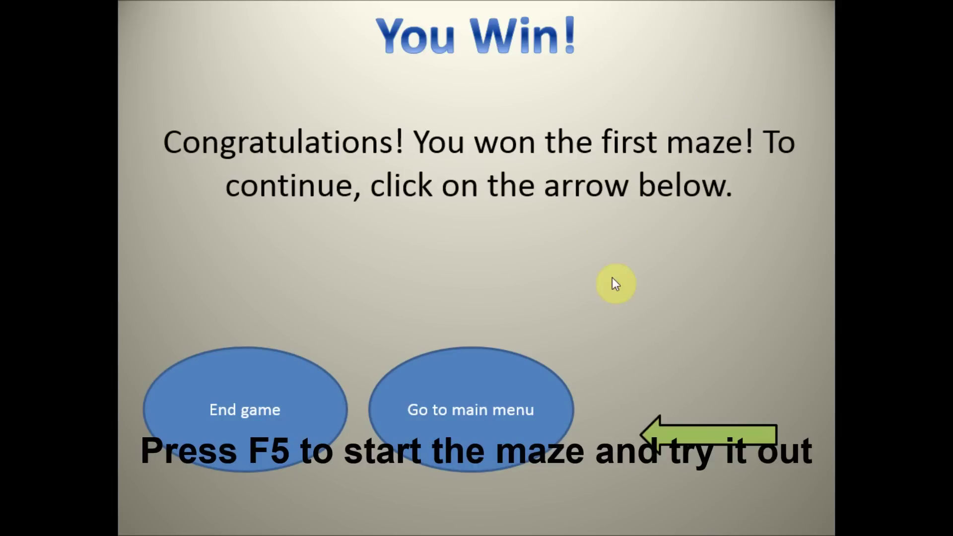
{"action": "left_click", "coordinate": [688, 447]}
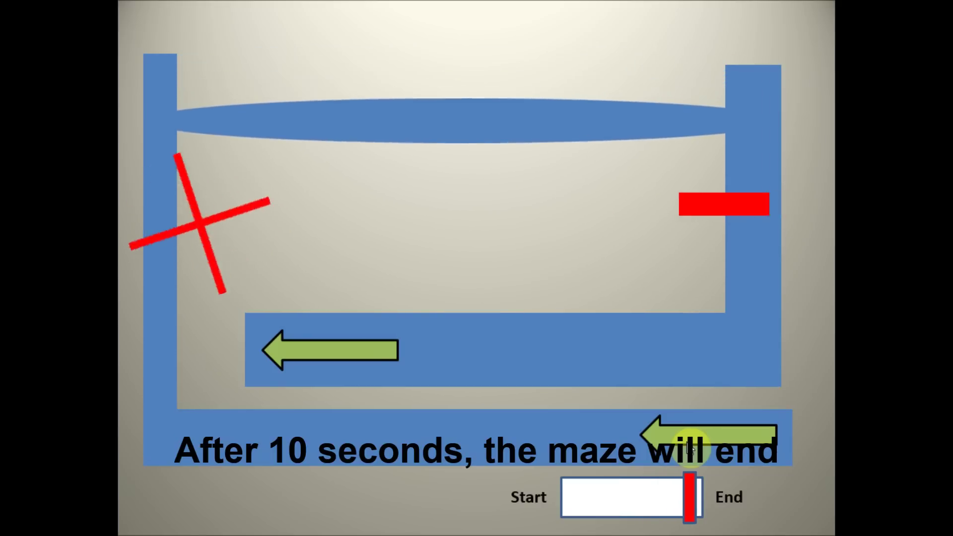
{"action": "left_click", "coordinate": [687, 449]}
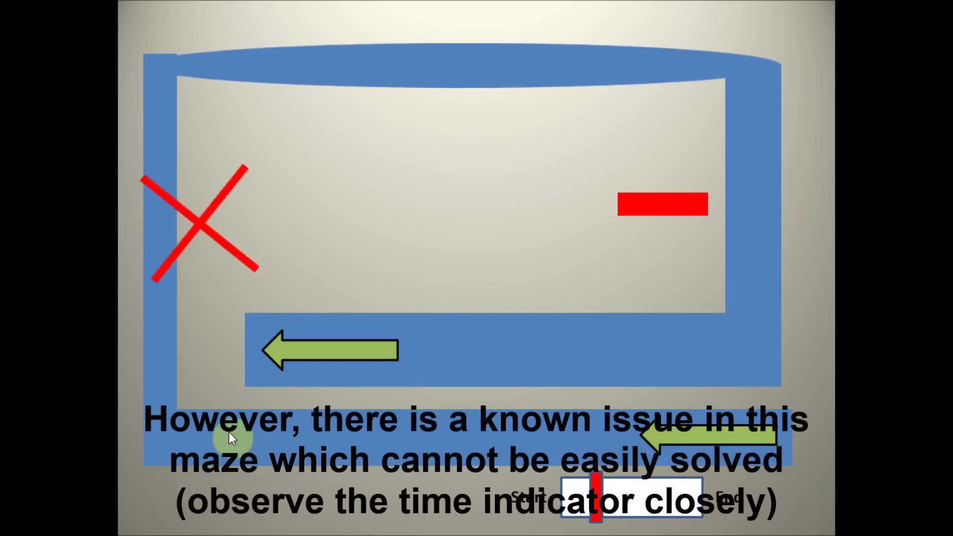
{"action": "left_click", "coordinate": [708, 432]}
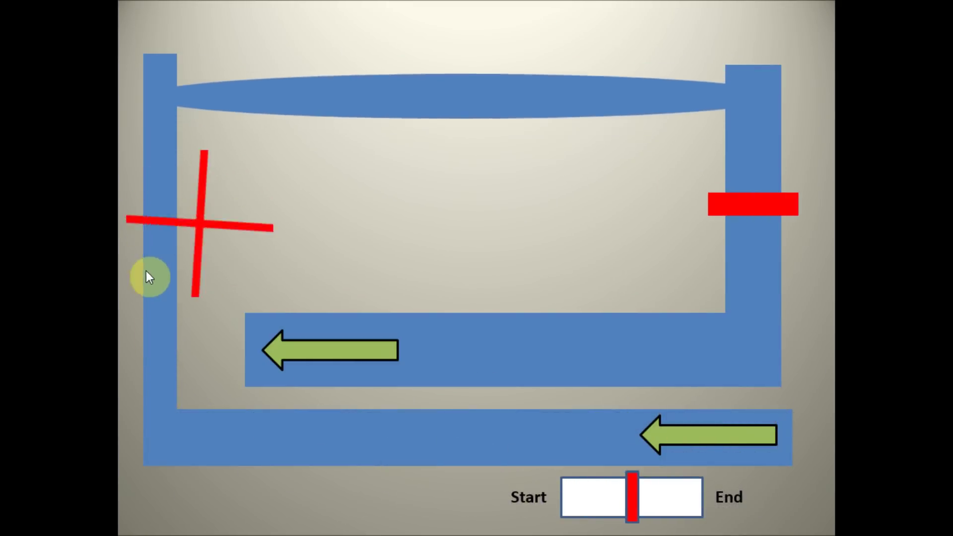
{"action": "left_click", "coordinate": [655, 434]}
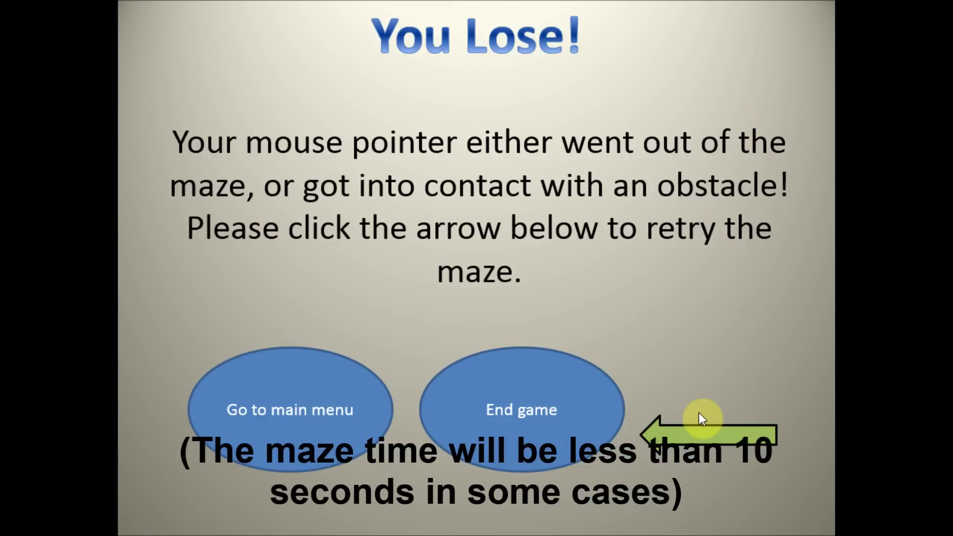
{"action": "key", "text": "Escape"}
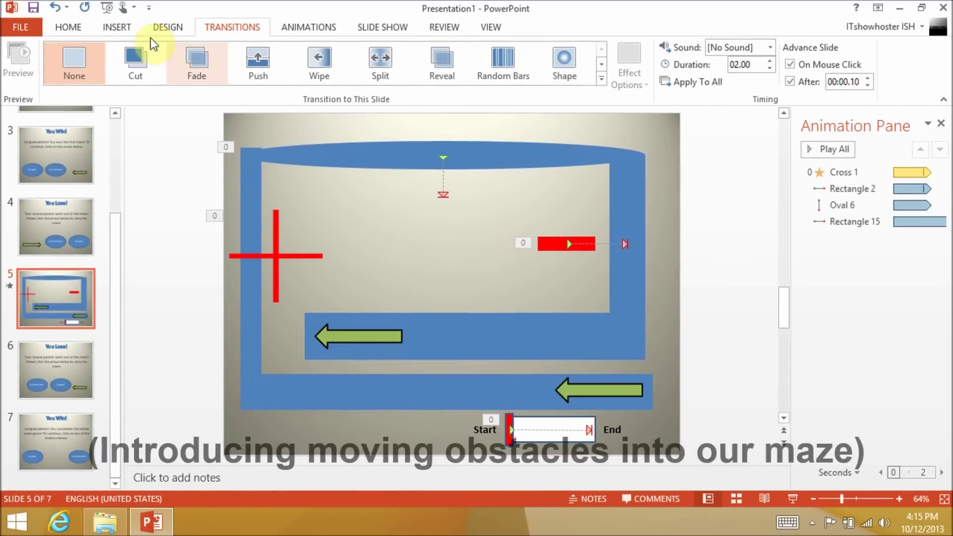
- Draw a red right arrow left of the maze slide and place two more copies below it
{"action": "left_click", "coordinate": [114, 28]}
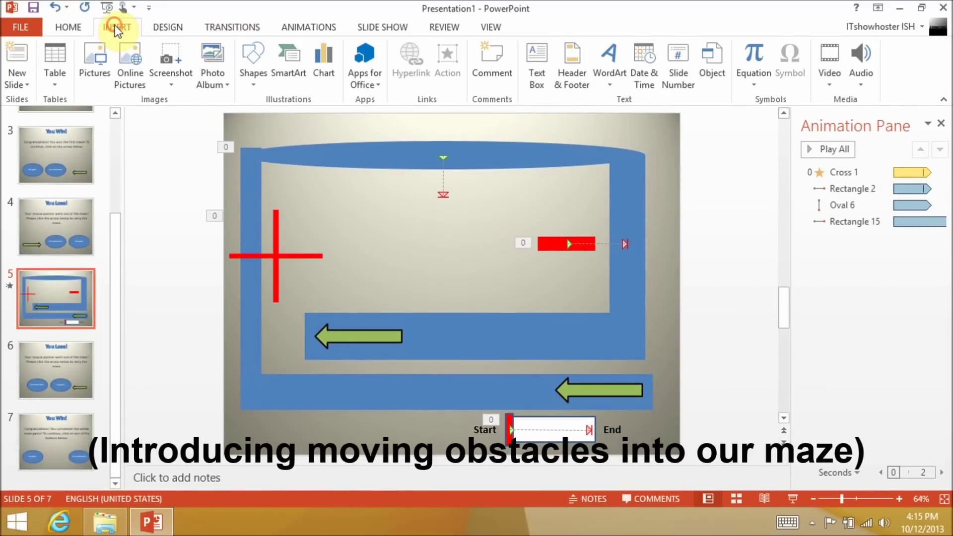
{"action": "left_click", "coordinate": [250, 77]}
{"action": "left_click", "coordinate": [368, 114]}
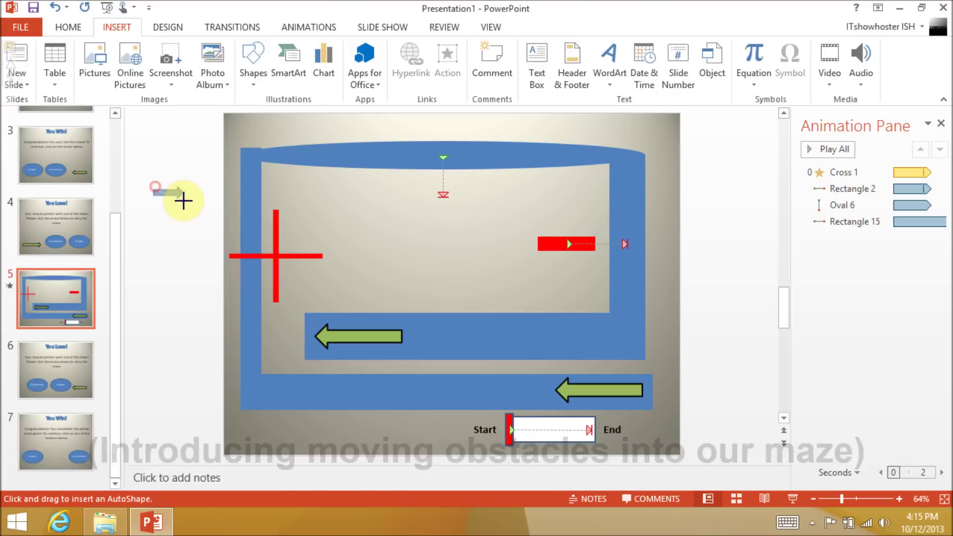
{"action": "left_click_drag", "start_coordinate": [155, 188], "coordinate": [185, 198]}
{"action": "left_click_drag", "start_coordinate": [165, 273], "coordinate": [169, 275]}
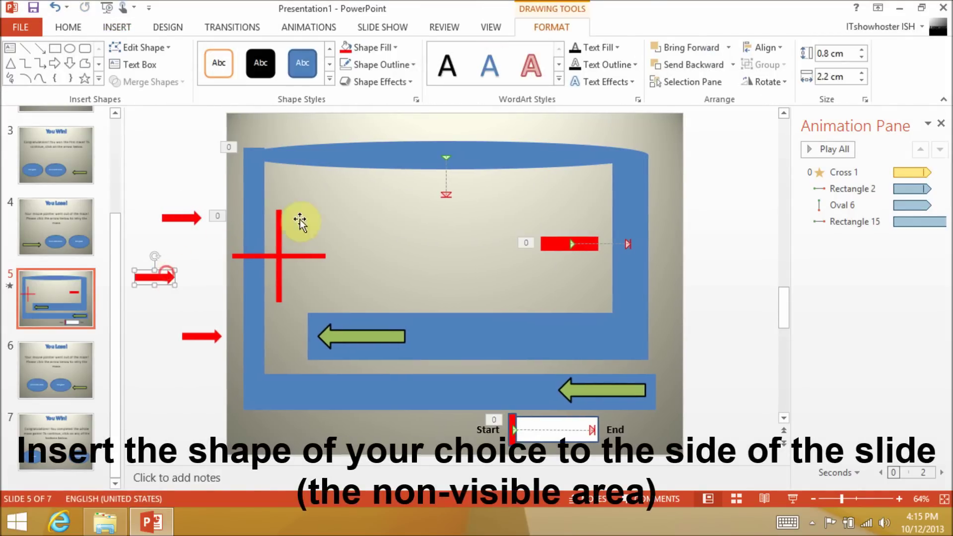
{"action": "left_click", "coordinate": [308, 27]}
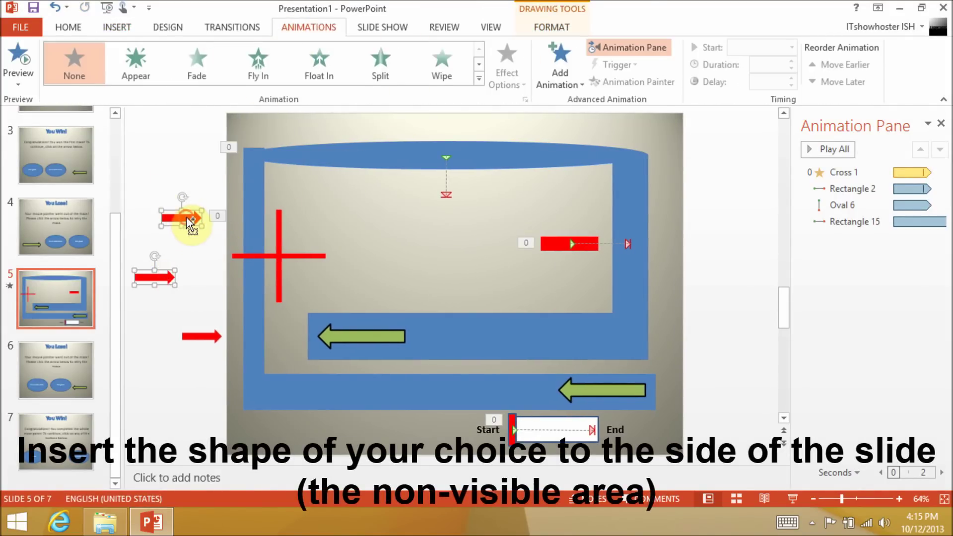
{"action": "left_click_drag", "start_coordinate": [208, 342], "coordinate": [207, 343]}
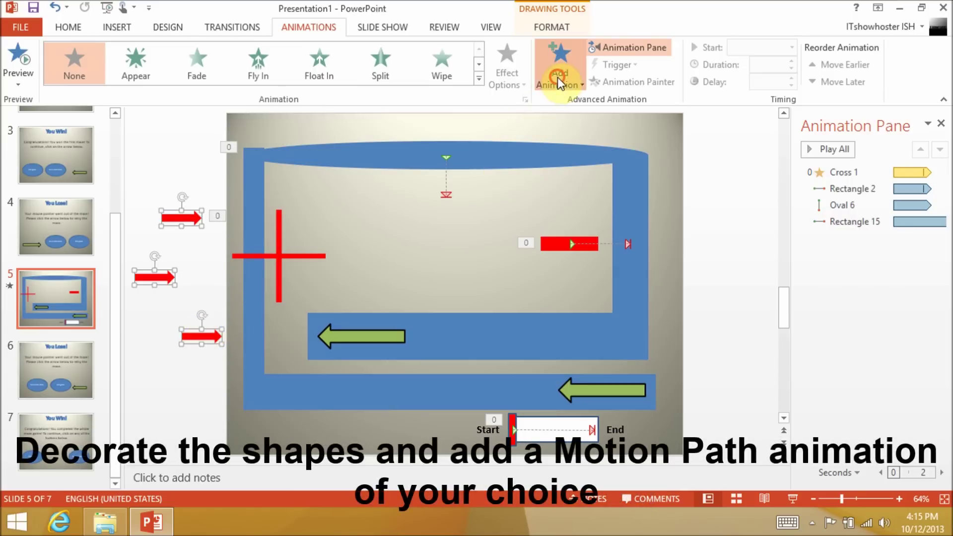
- Apply the Right motion path animation to the three red arrows
{"action": "left_click", "coordinate": [557, 76]}
{"action": "left_click", "coordinate": [606, 467]}
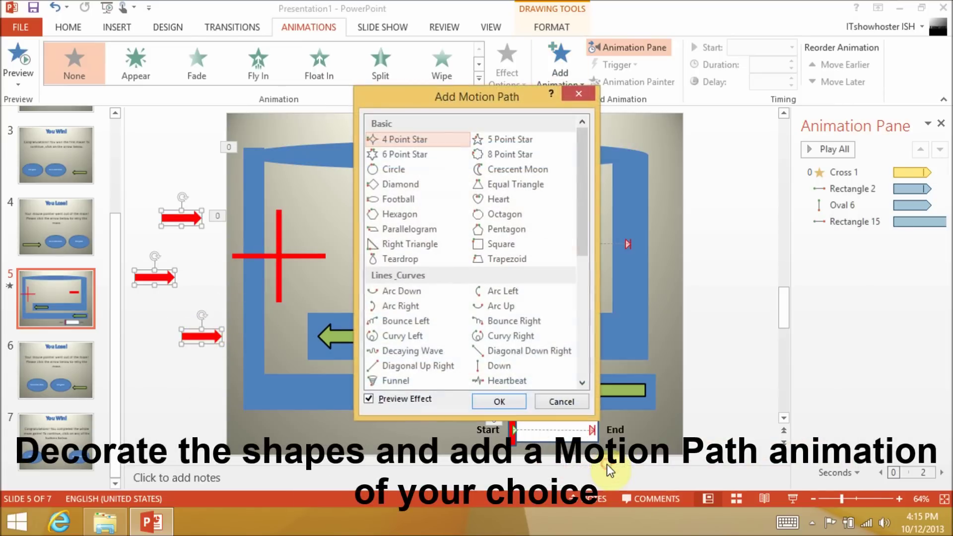
{"action": "left_click_drag", "start_coordinate": [579, 249], "coordinate": [579, 277]}
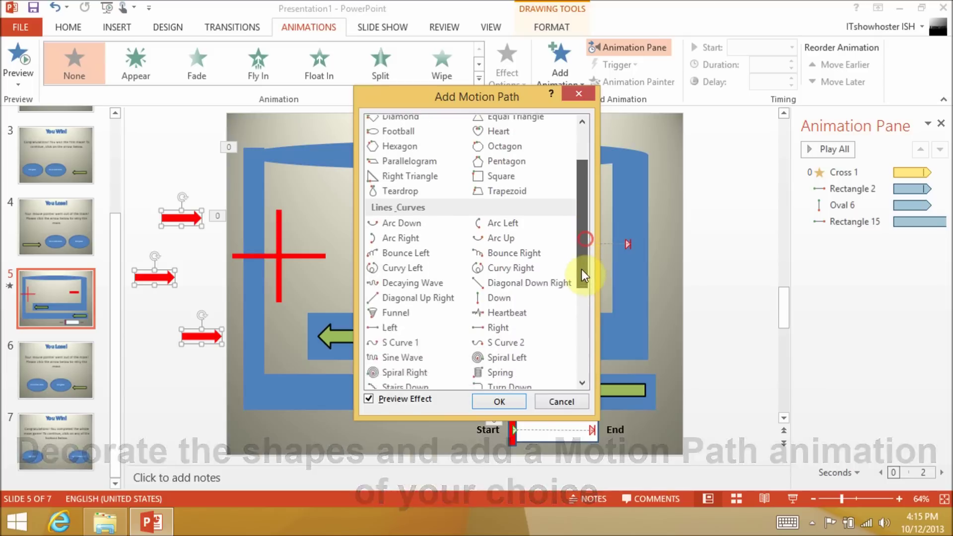
{"action": "left_click", "coordinate": [529, 310]}
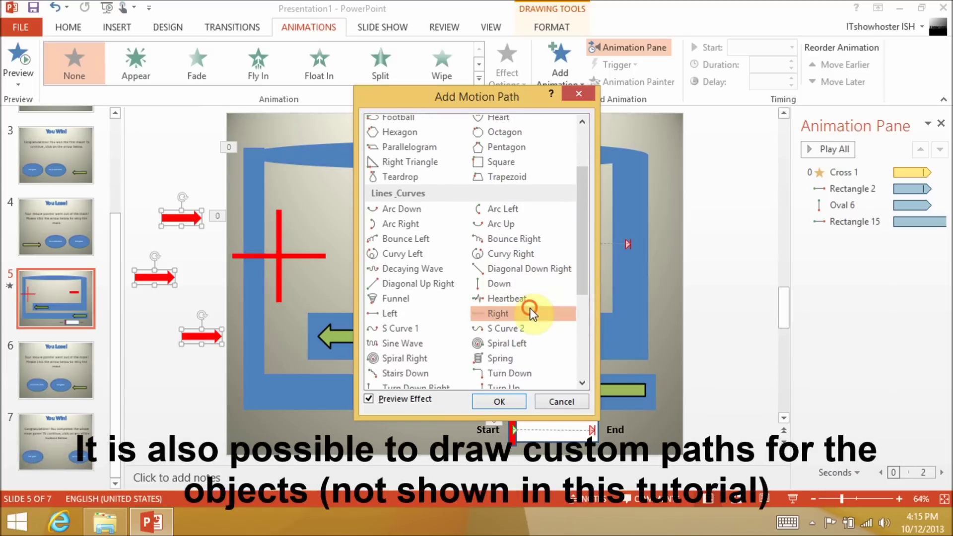
{"action": "left_click", "coordinate": [506, 401]}
{"action": "right_click", "coordinate": [836, 238]}
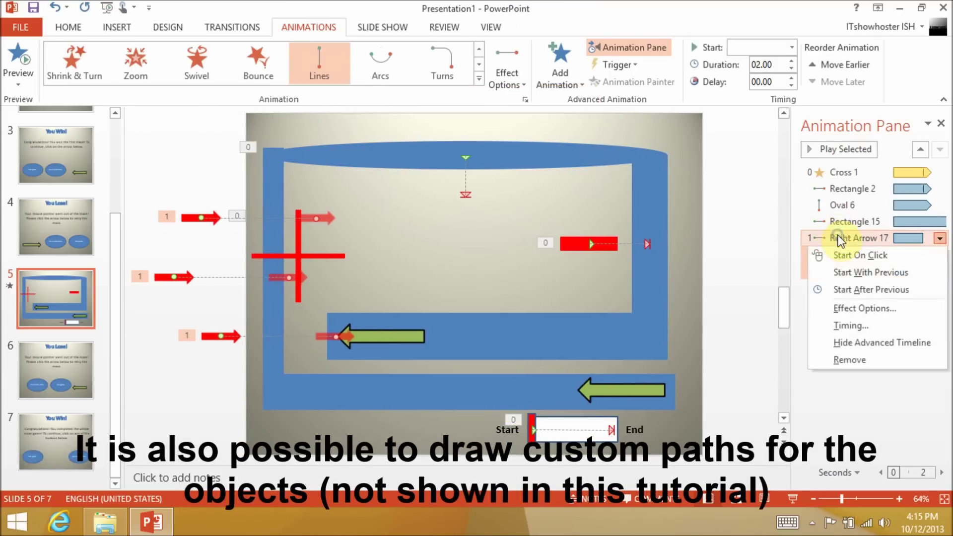
- Set the arrows' motion to 0 sec smooth end, start With Previous, repeat Until End of Slide
{"action": "left_click", "coordinate": [852, 306]}
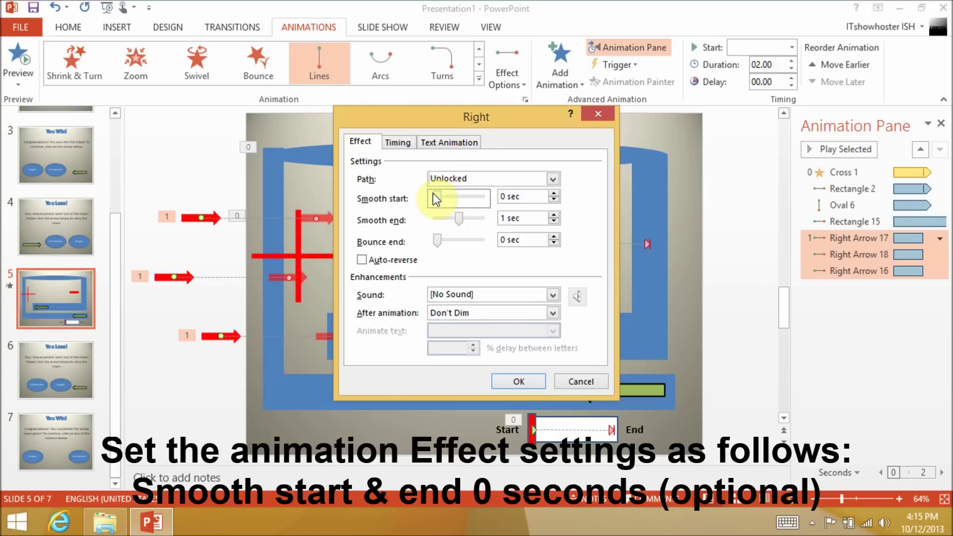
{"action": "left_click_drag", "start_coordinate": [459, 216], "coordinate": [422, 215]}
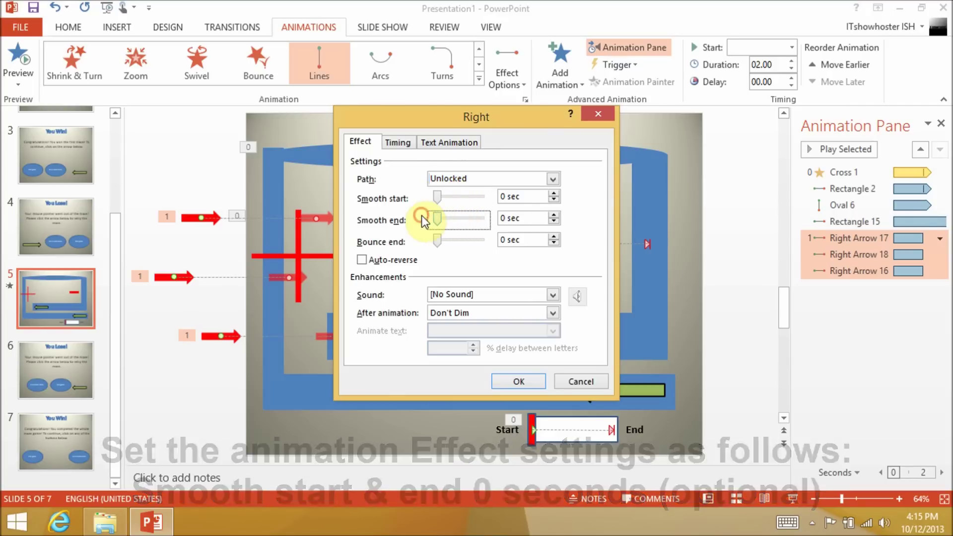
{"action": "left_click", "coordinate": [409, 147]}
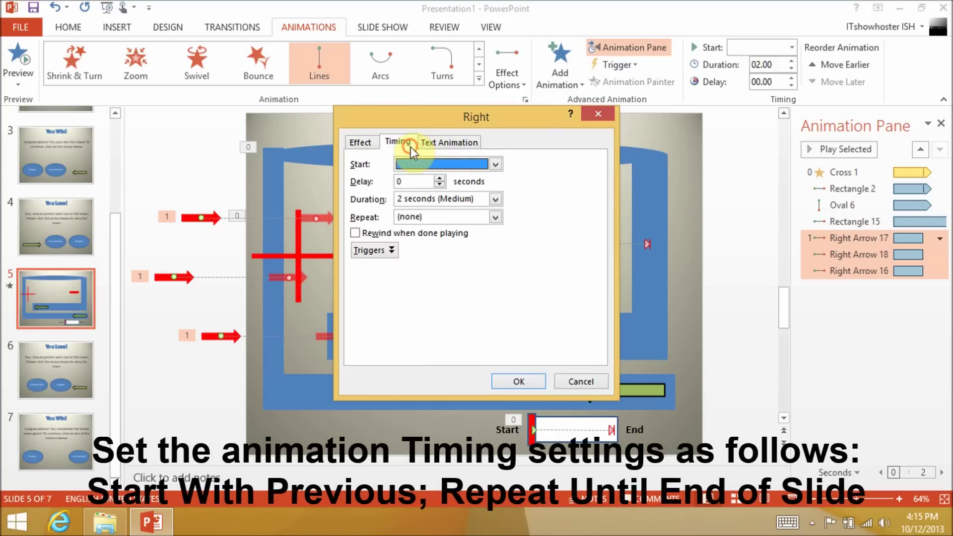
{"action": "left_click", "coordinate": [495, 164]}
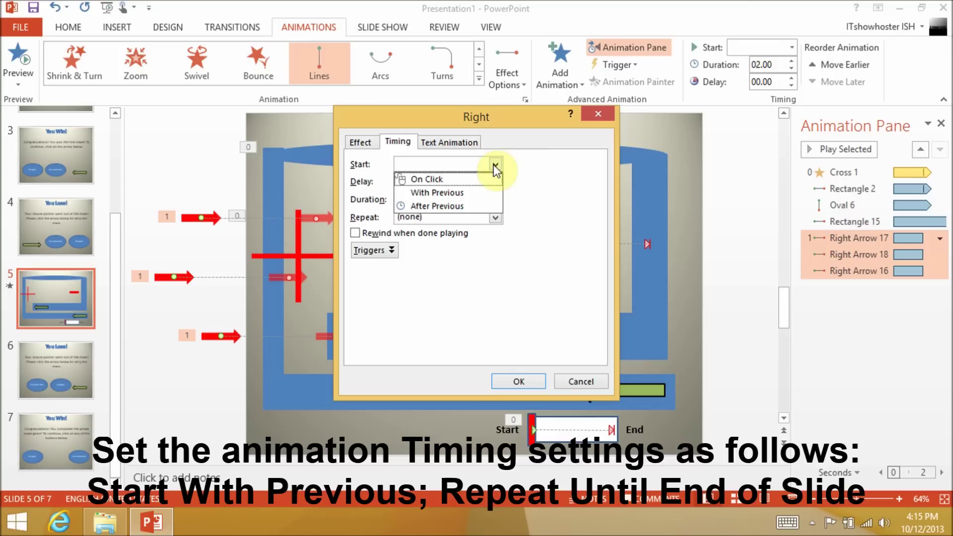
{"action": "left_click", "coordinate": [469, 192]}
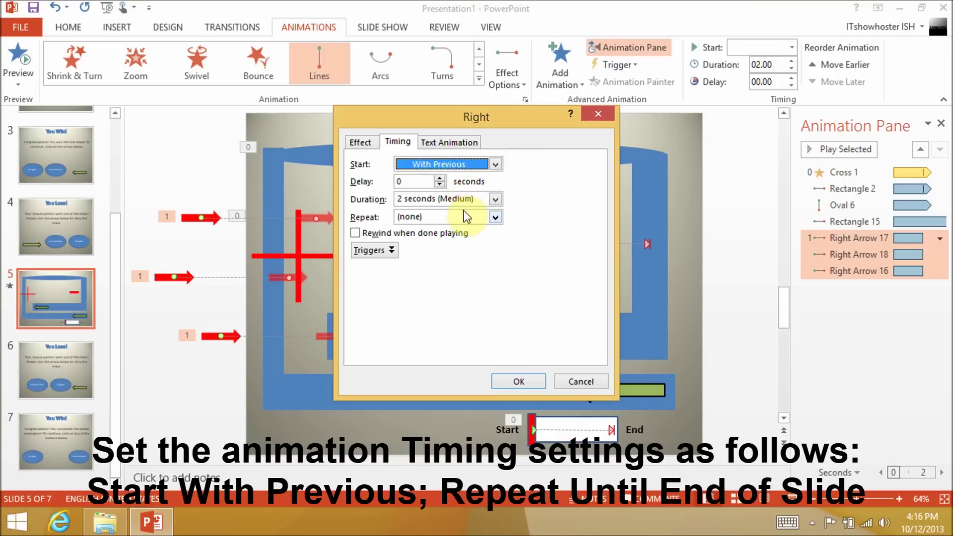
{"action": "left_click", "coordinate": [494, 218]}
{"action": "left_click", "coordinate": [469, 298]}
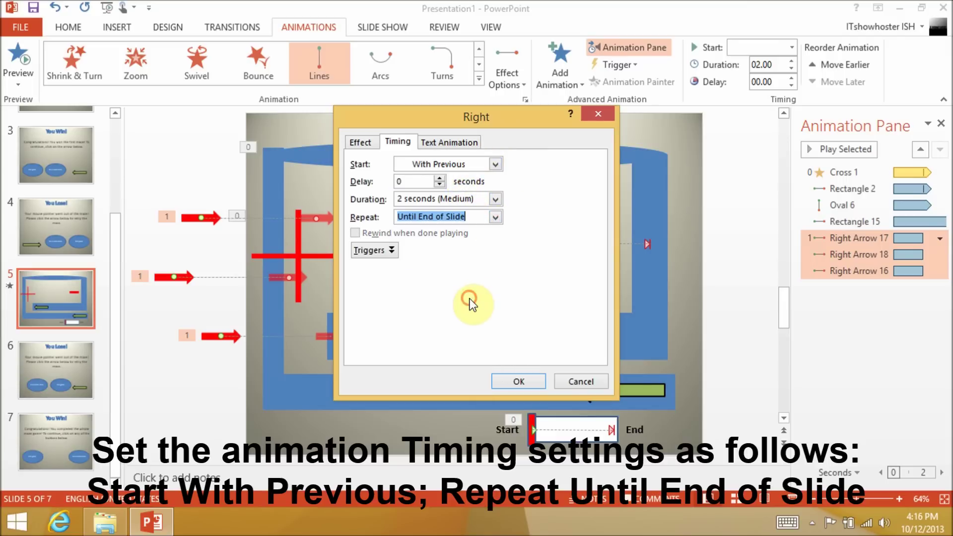
{"action": "left_click", "coordinate": [529, 381]}
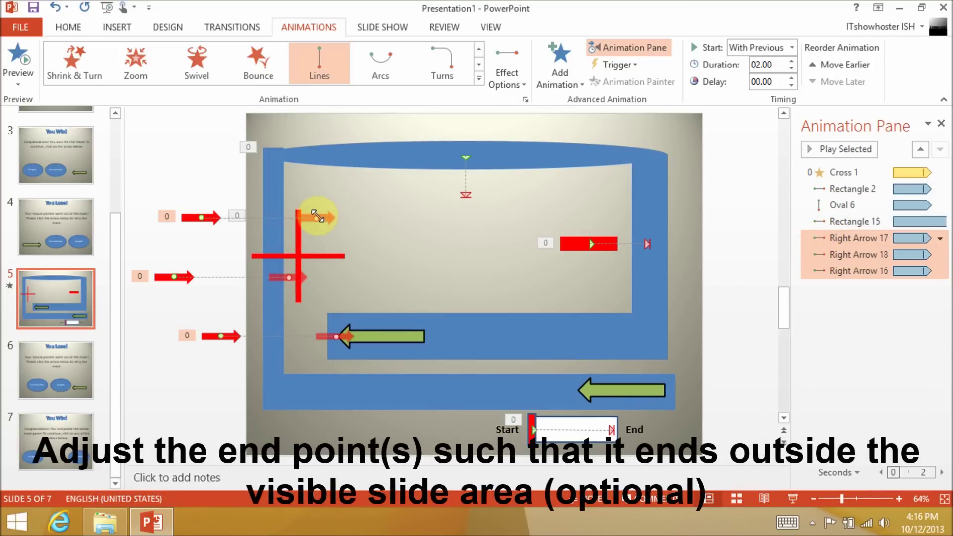
- Stretch the top, middle and lower arrows' motion paths past the slide's right edge
{"action": "left_click_drag", "start_coordinate": [316, 217], "coordinate": [728, 215]}
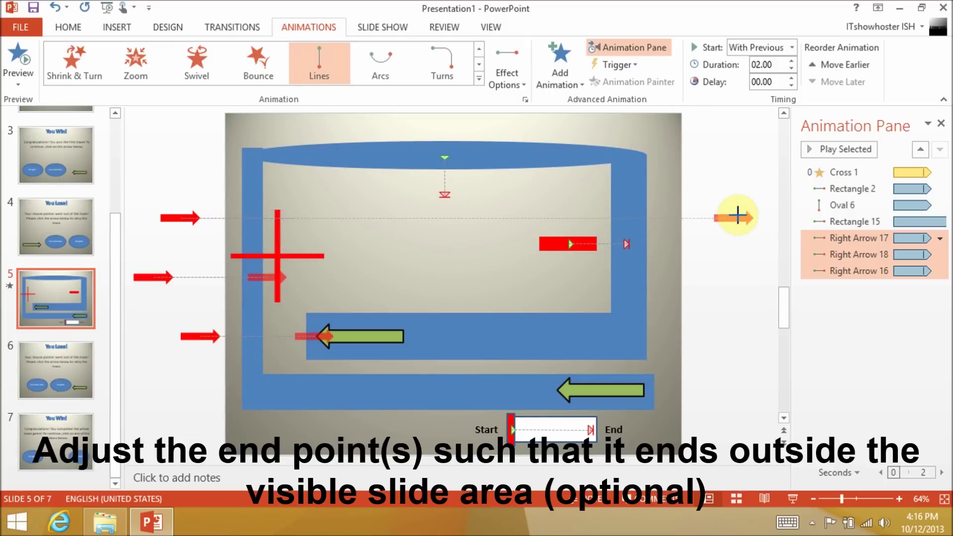
{"action": "left_click", "coordinate": [290, 274]}
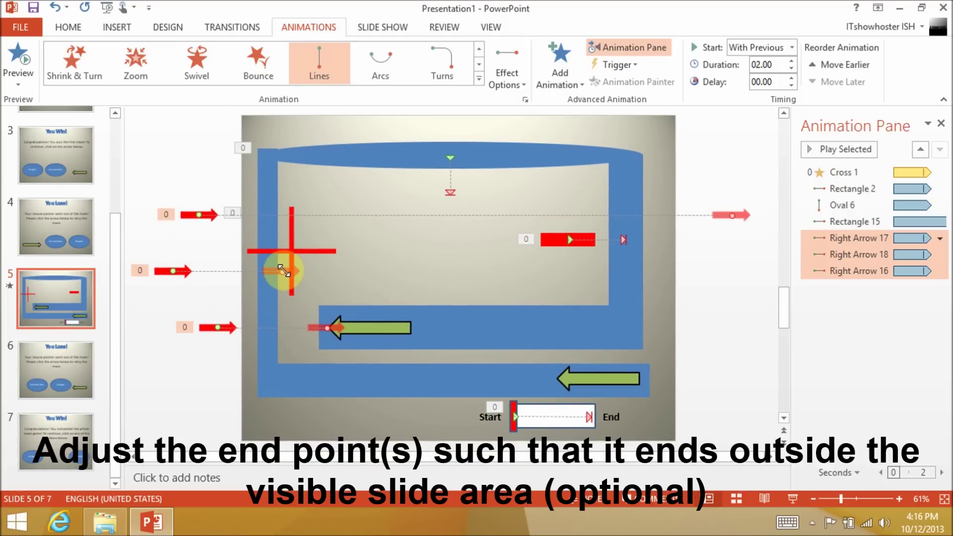
{"action": "left_click_drag", "start_coordinate": [283, 271], "coordinate": [705, 270]}
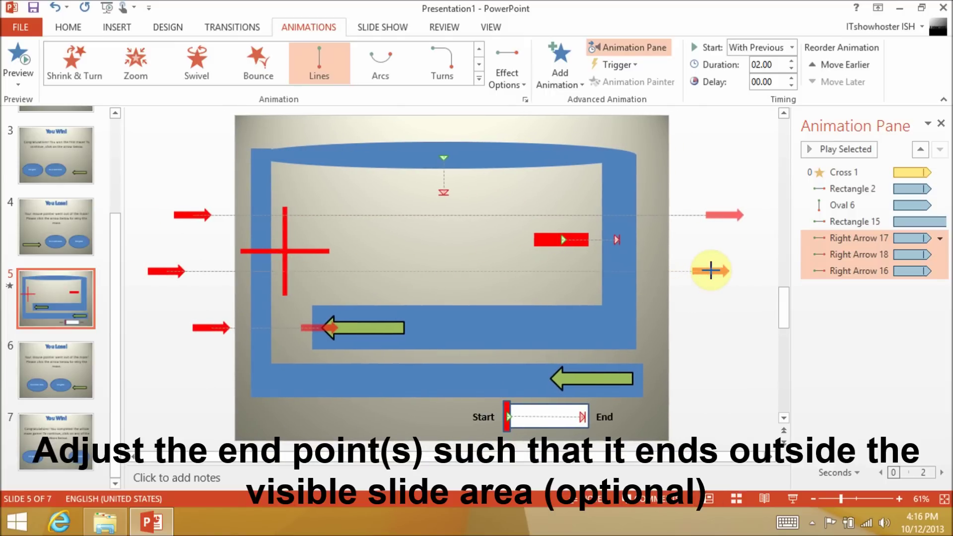
{"action": "left_click", "coordinate": [327, 329]}
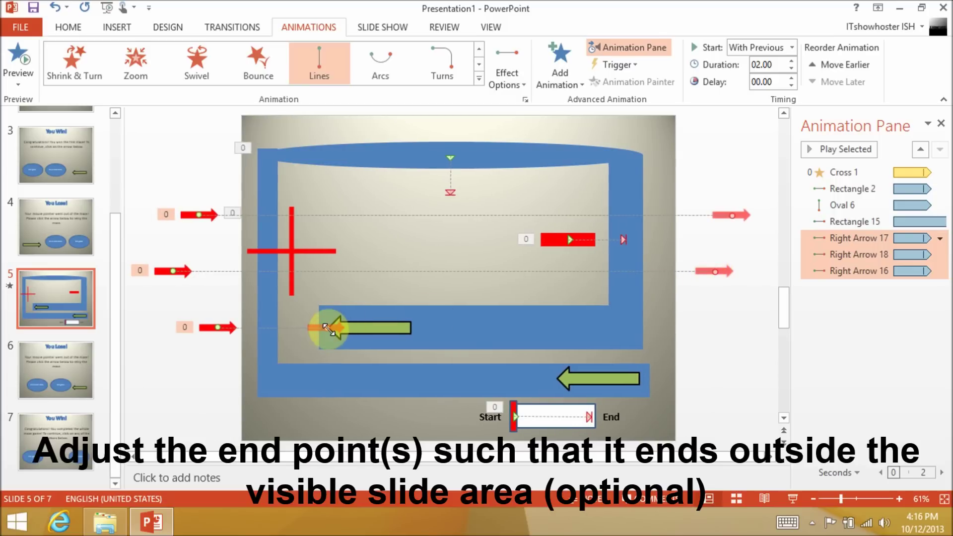
{"action": "left_click_drag", "start_coordinate": [327, 328], "coordinate": [753, 335]}
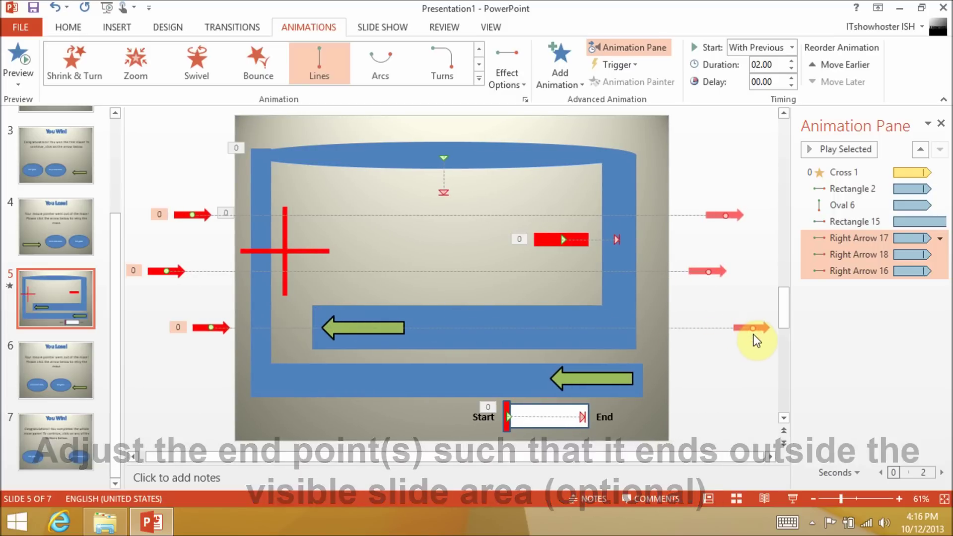
{"action": "left_click", "coordinate": [179, 215]}
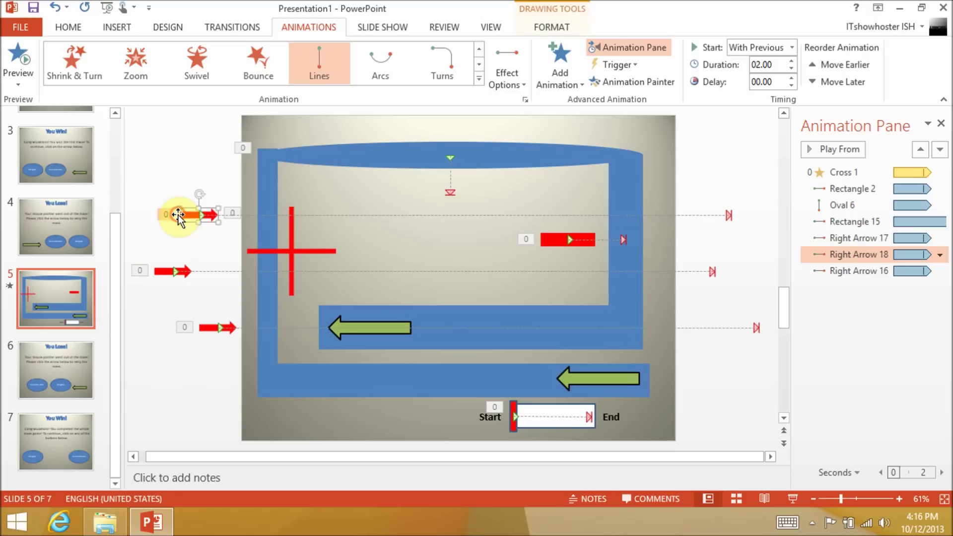
- Link the top red arrow to slide 6, You Lose!, on mouse over
{"action": "left_click", "coordinate": [125, 28]}
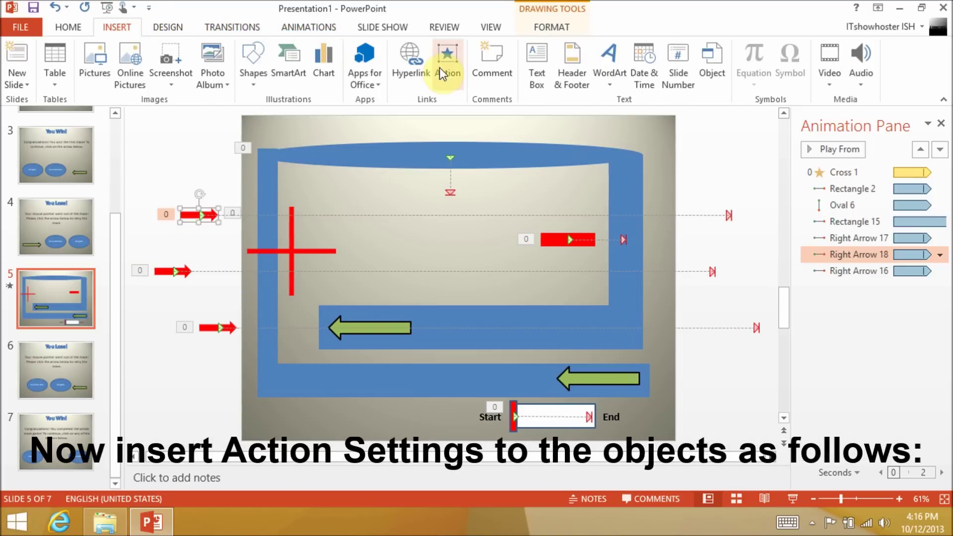
{"action": "left_click", "coordinate": [447, 64]}
{"action": "left_click", "coordinate": [443, 137]}
{"action": "left_click", "coordinate": [417, 196]}
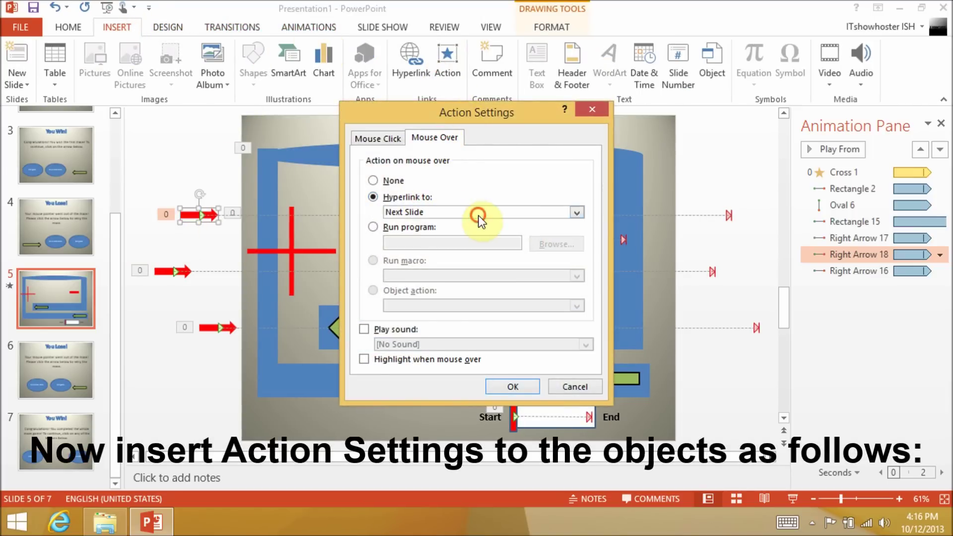
{"action": "left_click", "coordinate": [479, 216]}
{"action": "left_click", "coordinate": [455, 324]}
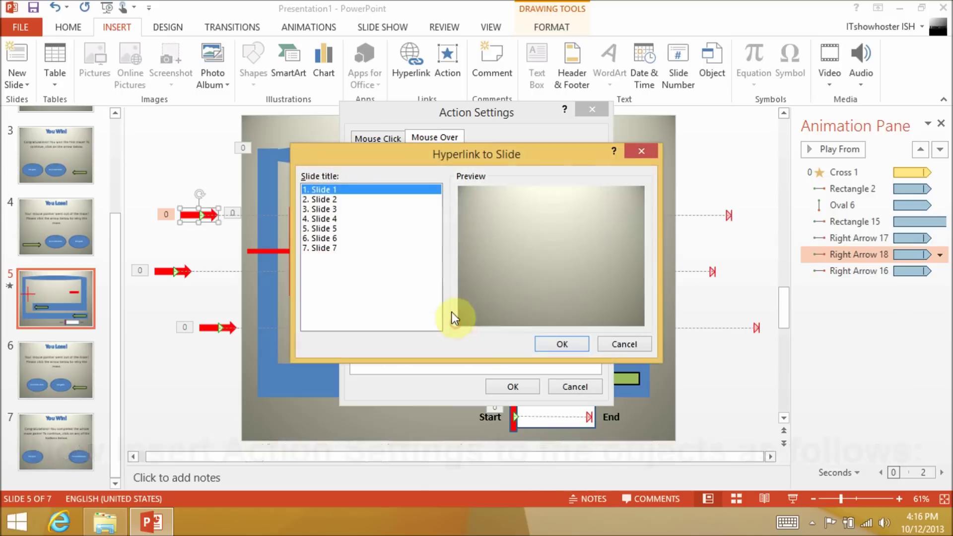
{"action": "left_click", "coordinate": [339, 237]}
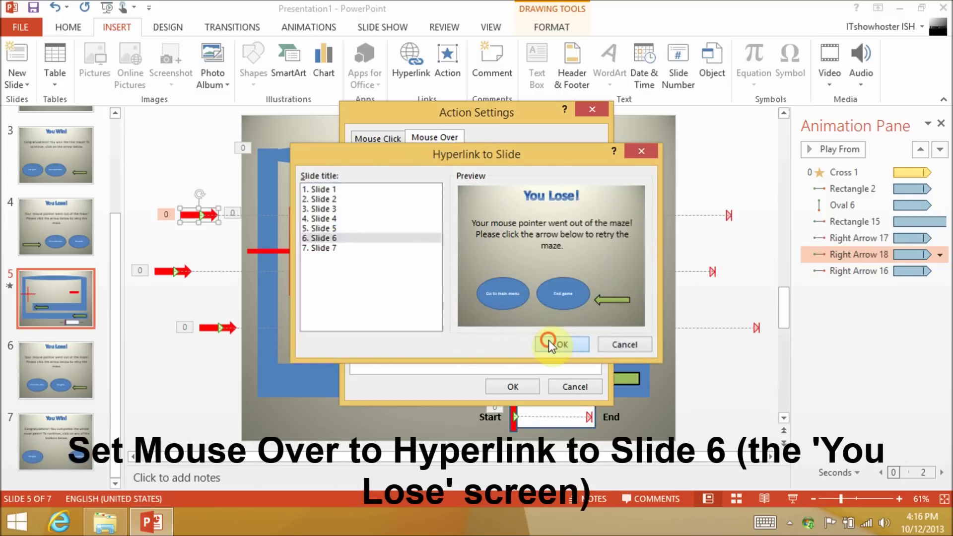
{"action": "left_click", "coordinate": [548, 342]}
{"action": "left_click", "coordinate": [512, 386]}
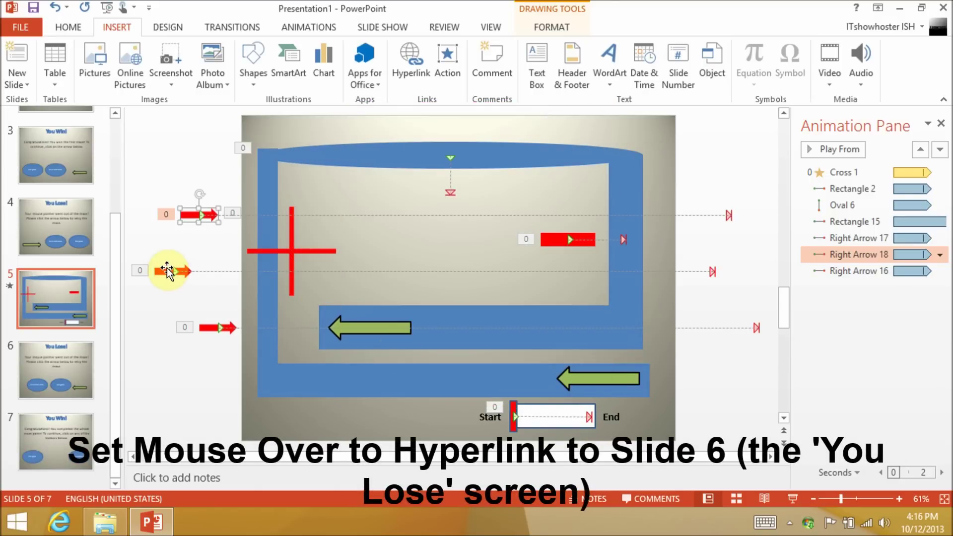
- Give the bottom red arrow the same mouse-over link to slide 6
{"action": "left_click", "coordinate": [454, 207]}
{"action": "left_click", "coordinate": [418, 326]}
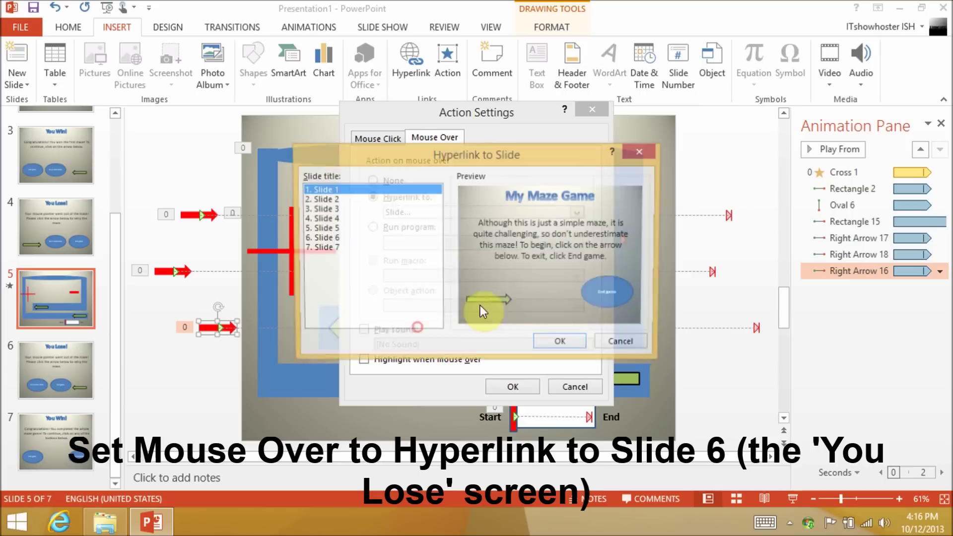
{"action": "left_click", "coordinate": [349, 238]}
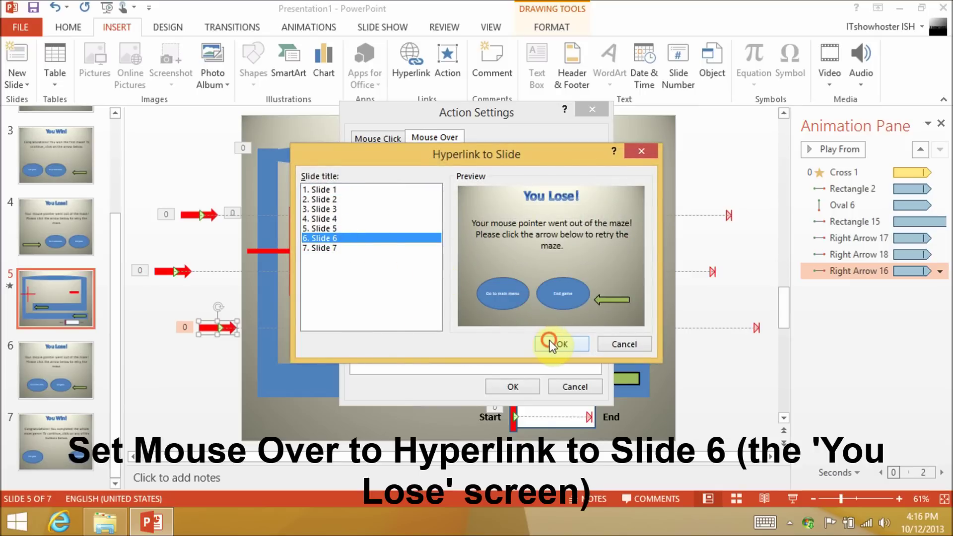
{"action": "left_click", "coordinate": [549, 342]}
{"action": "left_click", "coordinate": [519, 387]}
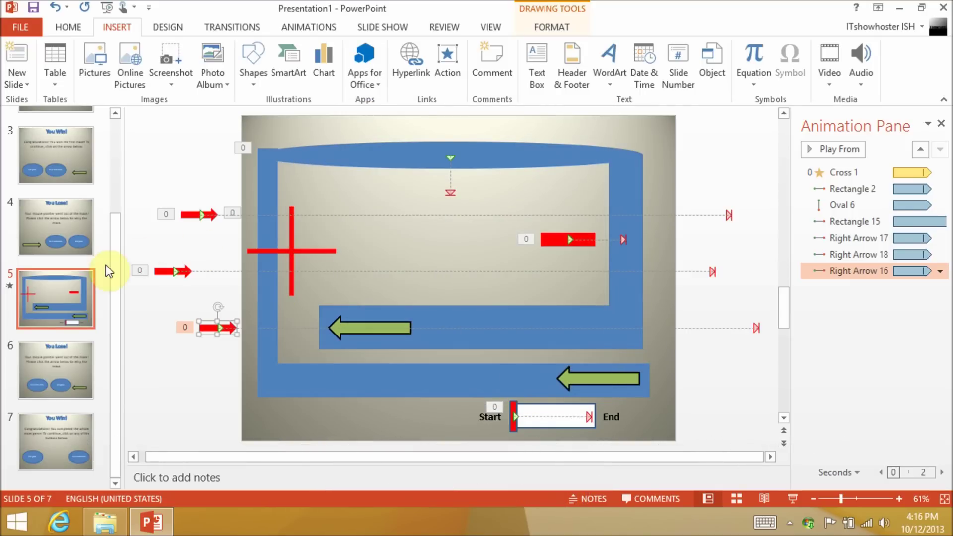
{"action": "scroll", "coordinate": [111, 266], "scroll_direction": "up", "scroll_amount": 3}
{"action": "left_click", "coordinate": [64, 146]}
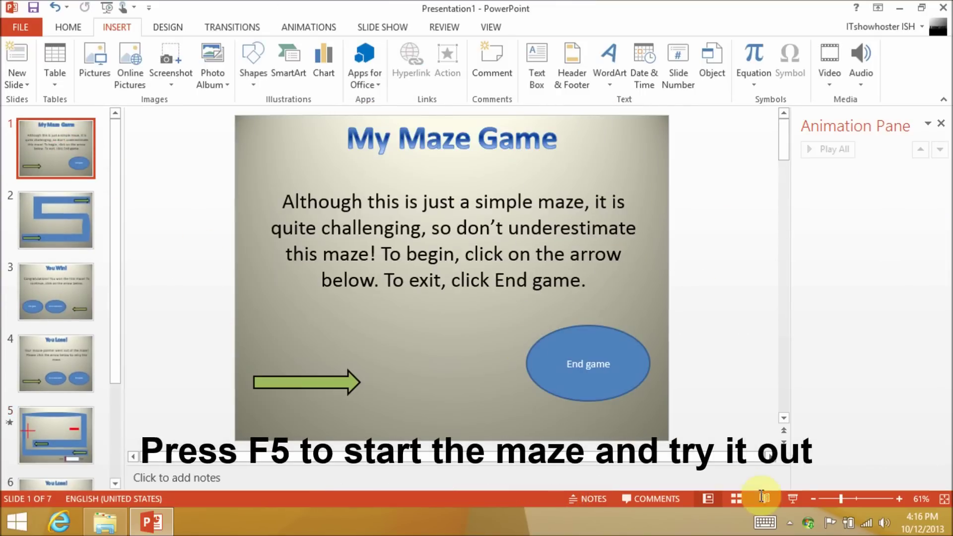
- Play the maze slide show from the title slide to test the moving arrow obstacles
{"action": "left_click", "coordinate": [793, 498]}
{"action": "left_click", "coordinate": [316, 420]}
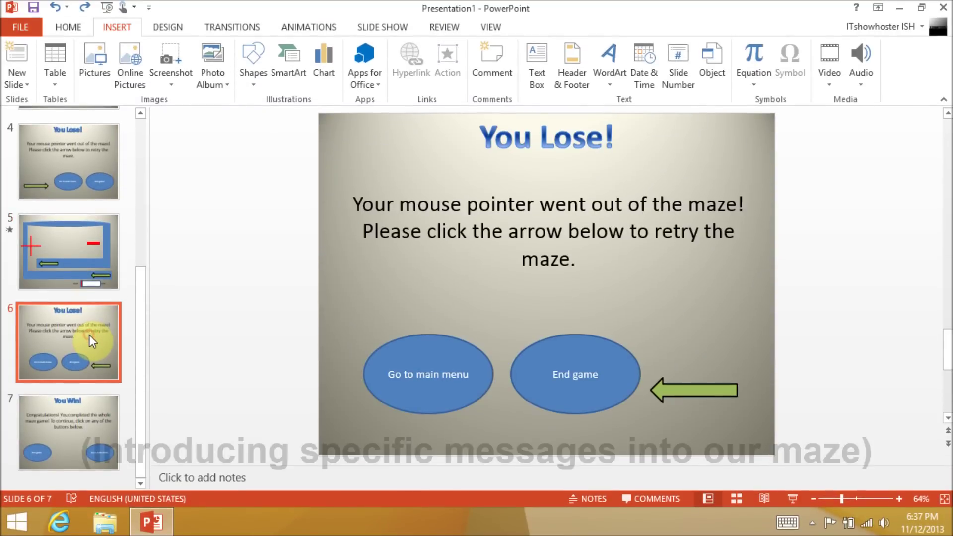
{"action": "right_click", "coordinate": [89, 335]}
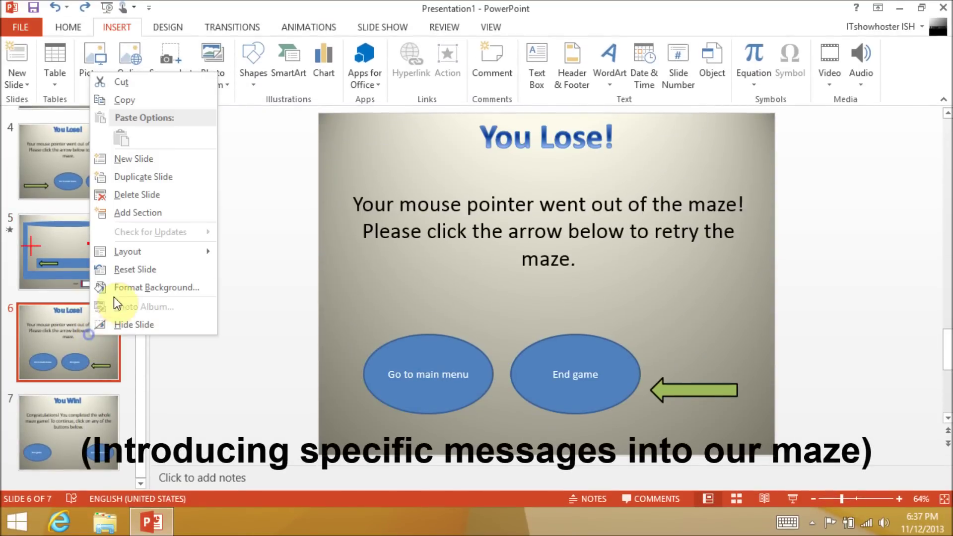
- Duplicate the You Lose! slide twice, creating slides 7 and 8
{"action": "left_click", "coordinate": [164, 176]}
{"action": "right_click", "coordinate": [82, 414]}
{"action": "left_click", "coordinate": [128, 255]}
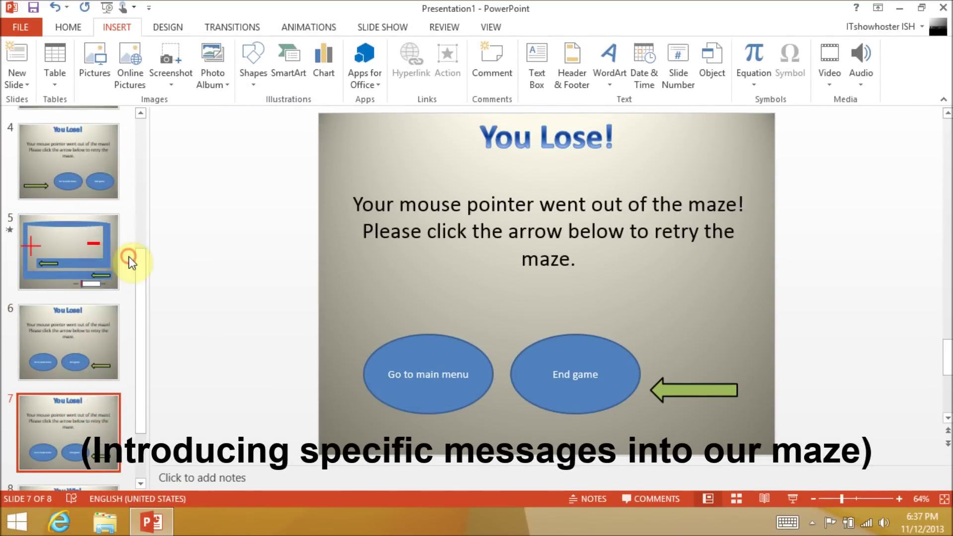
{"action": "left_click", "coordinate": [81, 263]}
{"action": "left_click", "coordinate": [102, 194]}
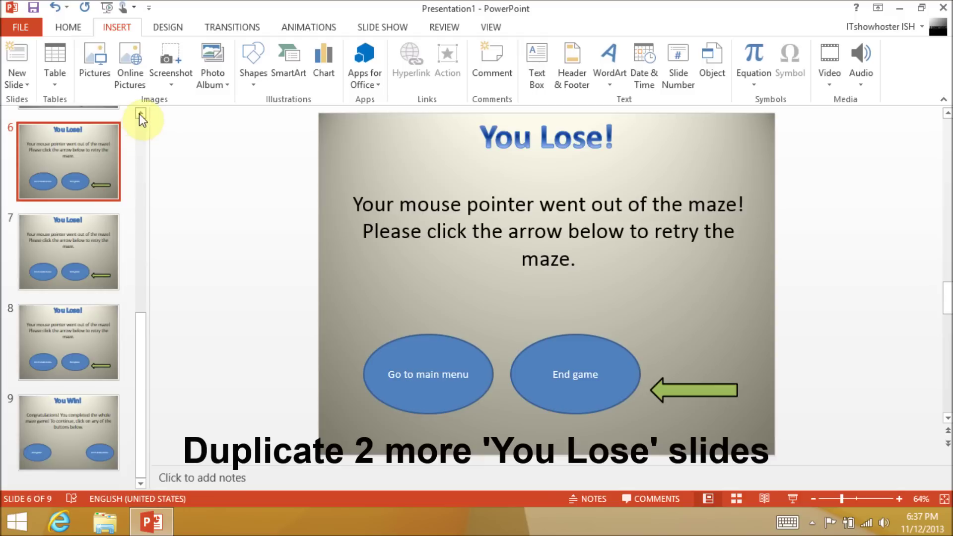
{"action": "left_click", "coordinate": [141, 113]}
{"action": "scroll", "coordinate": [31, 158], "scroll_direction": "up", "scroll_amount": 1}
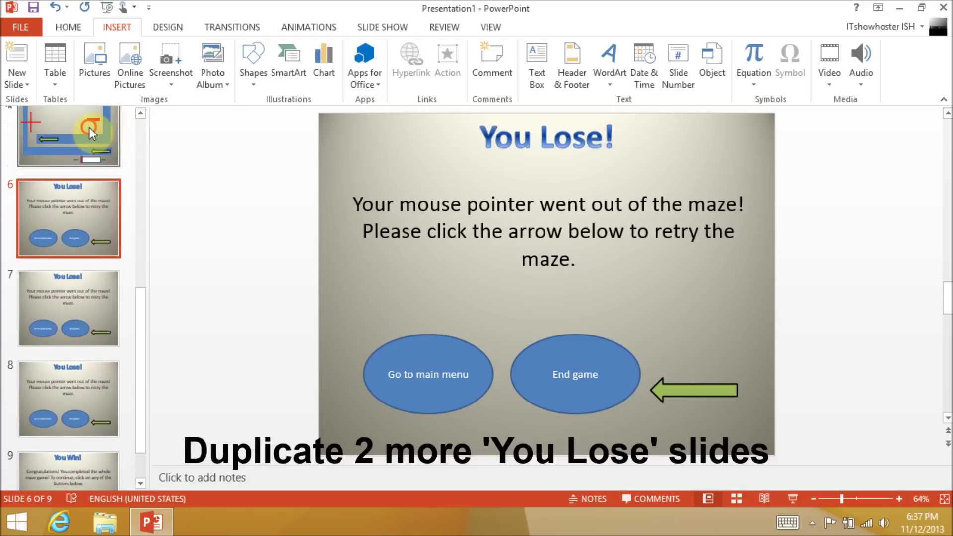
{"action": "left_click", "coordinate": [111, 124]}
{"action": "left_click", "coordinate": [97, 240]}
- Edit slide 6's message so it says the player ran out of time
{"action": "left_click", "coordinate": [555, 224]}
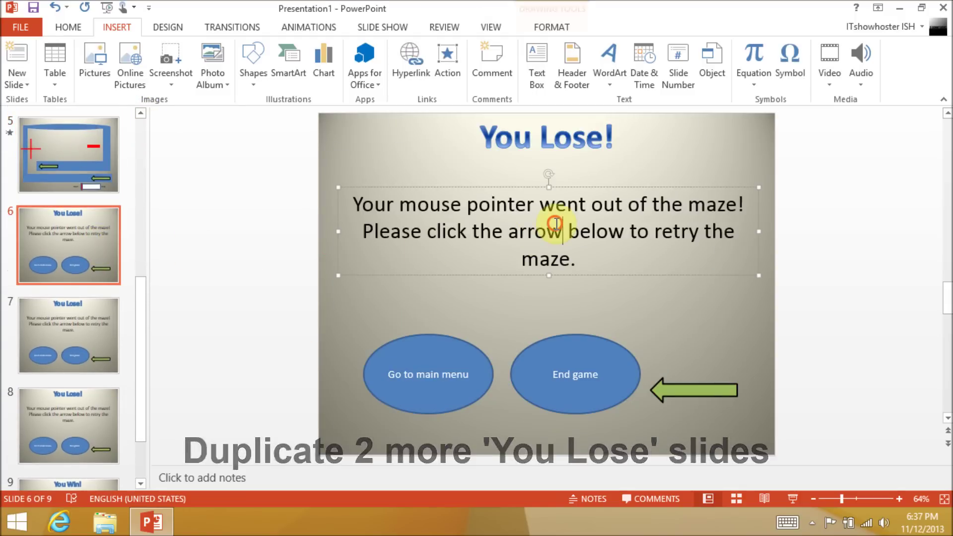
{"action": "left_click_drag", "start_coordinate": [400, 199], "coordinate": [644, 201]}
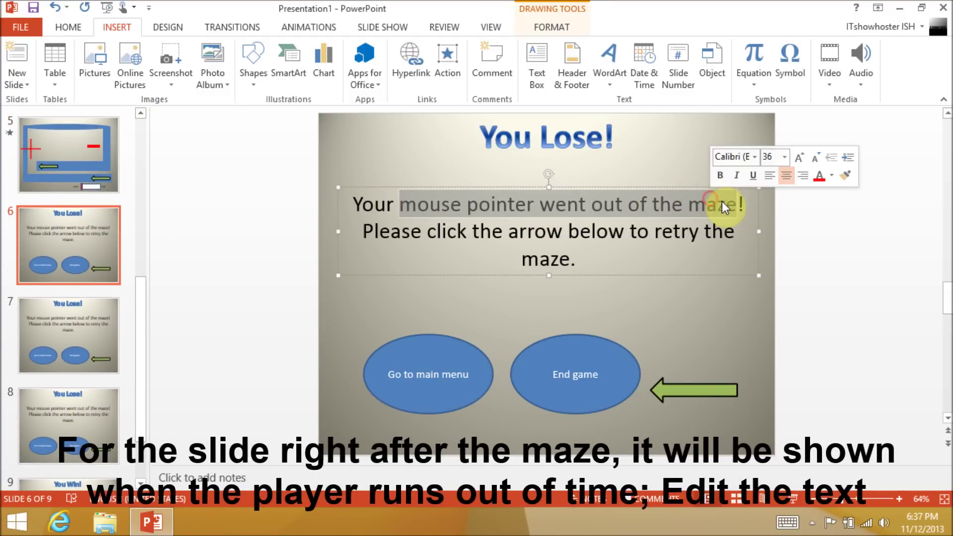
{"action": "key", "text": "BackSpace"}
{"action": "key", "text": "BackSpace"}
{"action": "key", "text": "BackSpace"}
{"action": "key", "text": "BackSpace"}
{"action": "type", "text": "u"}
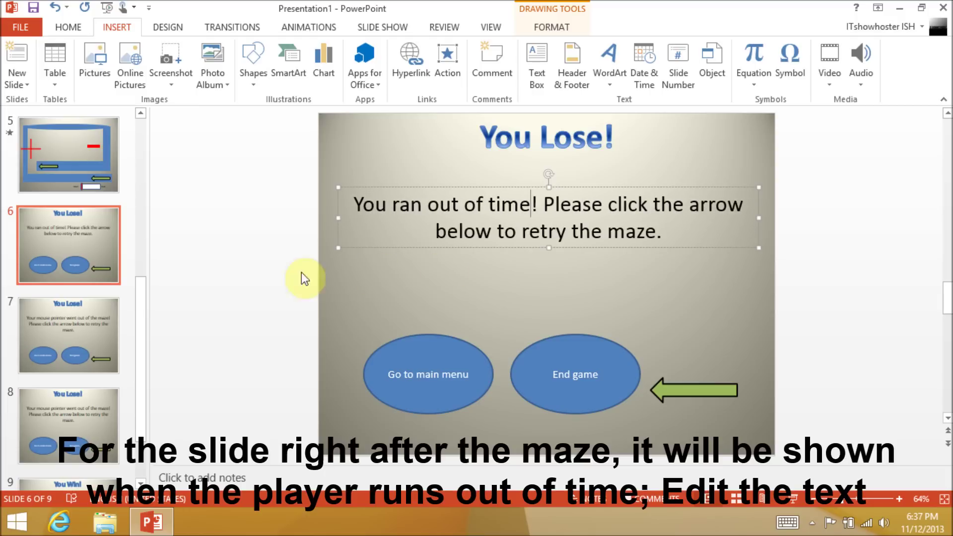
- Change slide 7's message to 'mouse pointer collided with an obstacle'
{"action": "left_click", "coordinate": [62, 328]}
{"action": "left_click_drag", "start_coordinate": [399, 203], "coordinate": [682, 200]}
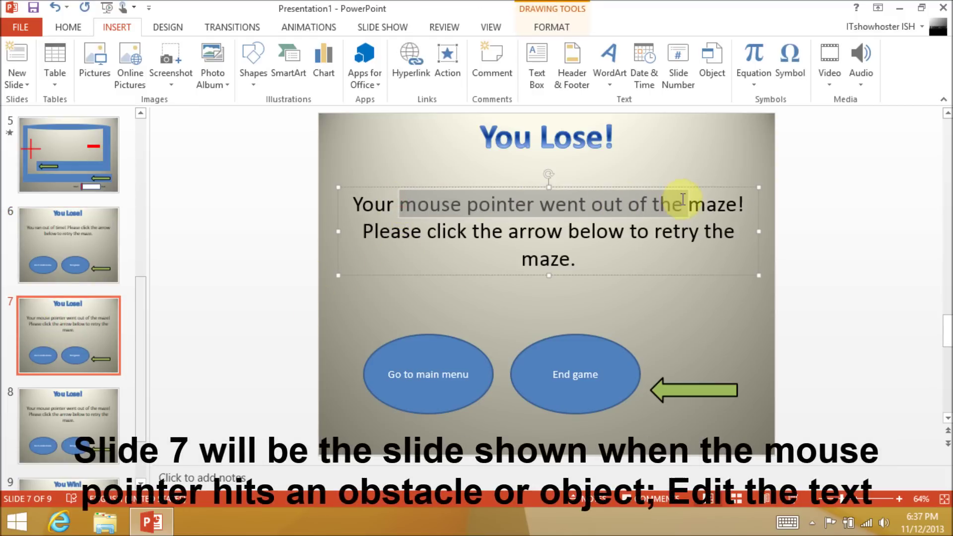
{"action": "type", "text": "mouse point"}
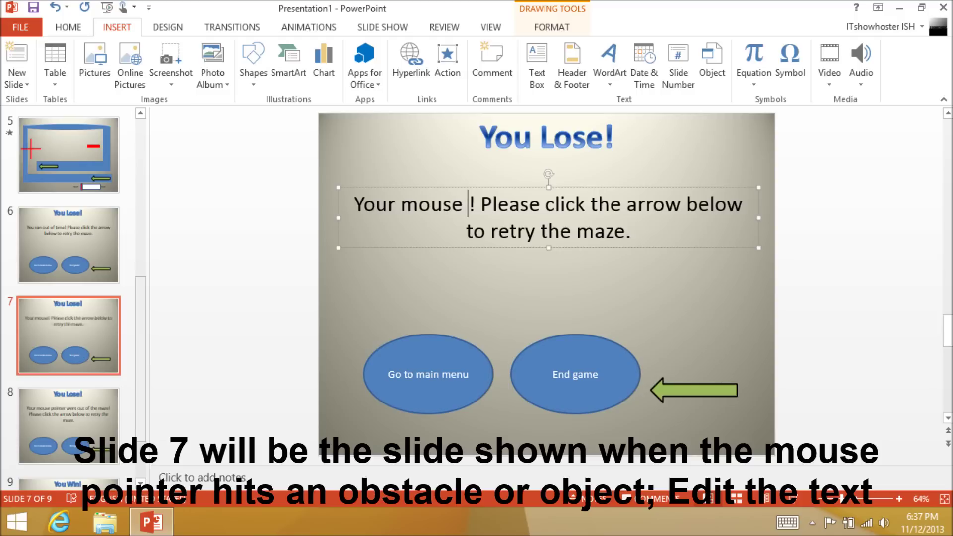
{"action": "type", "text": "er collid"}
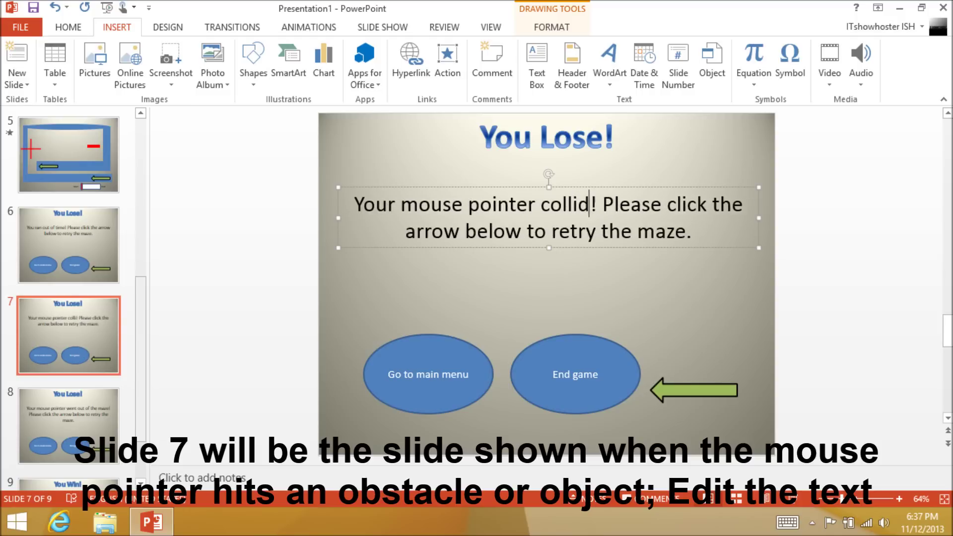
{"action": "type", "text": "ed with an "}
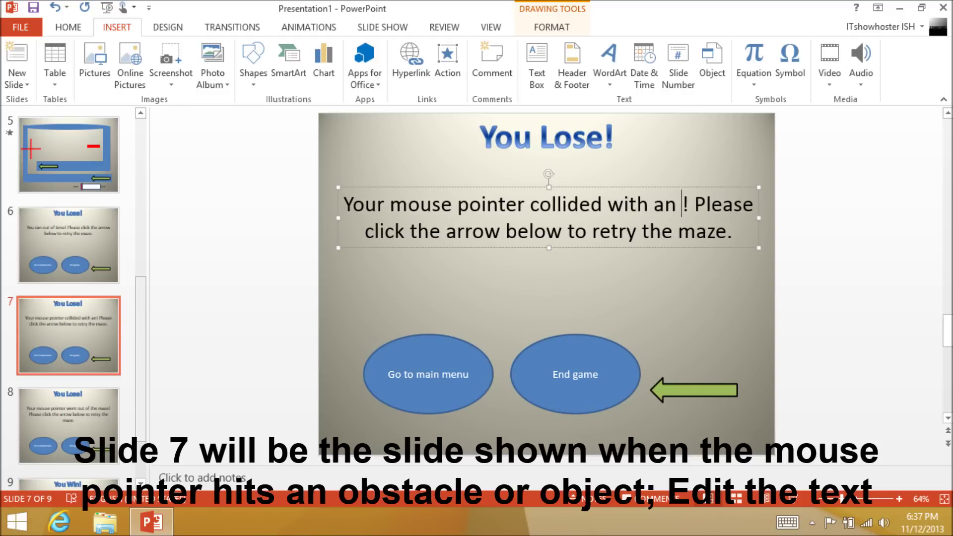
{"action": "type", "text": "obstacle"}
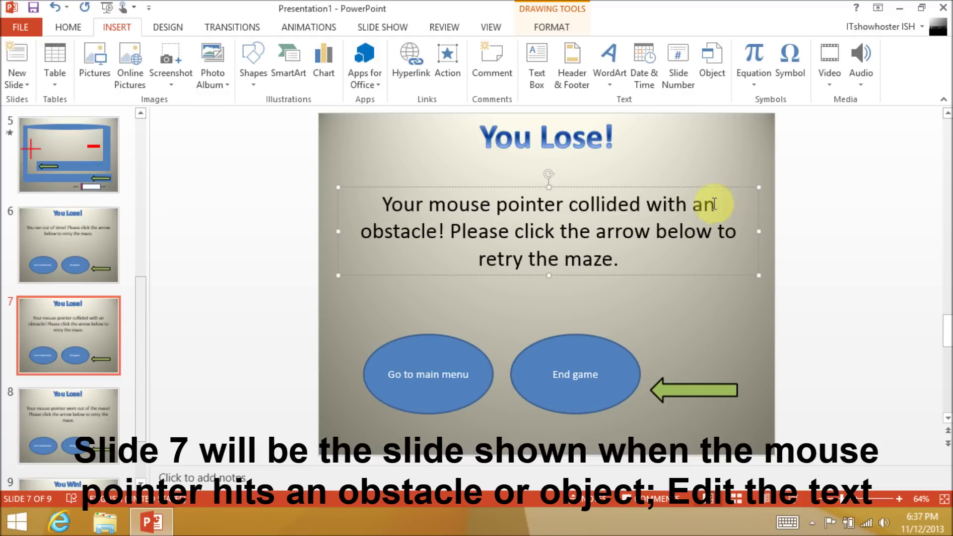
{"action": "left_click", "coordinate": [63, 403]}
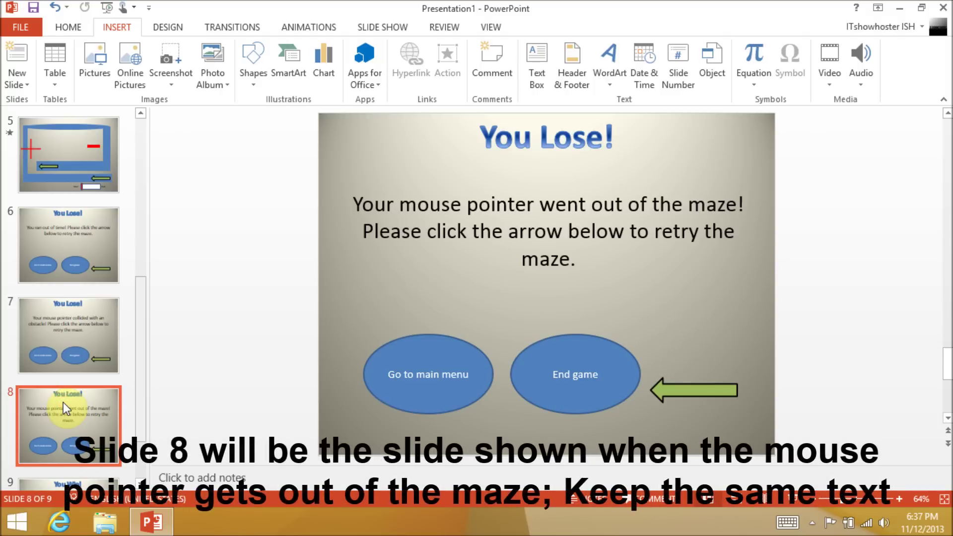
{"action": "left_click", "coordinate": [79, 182]}
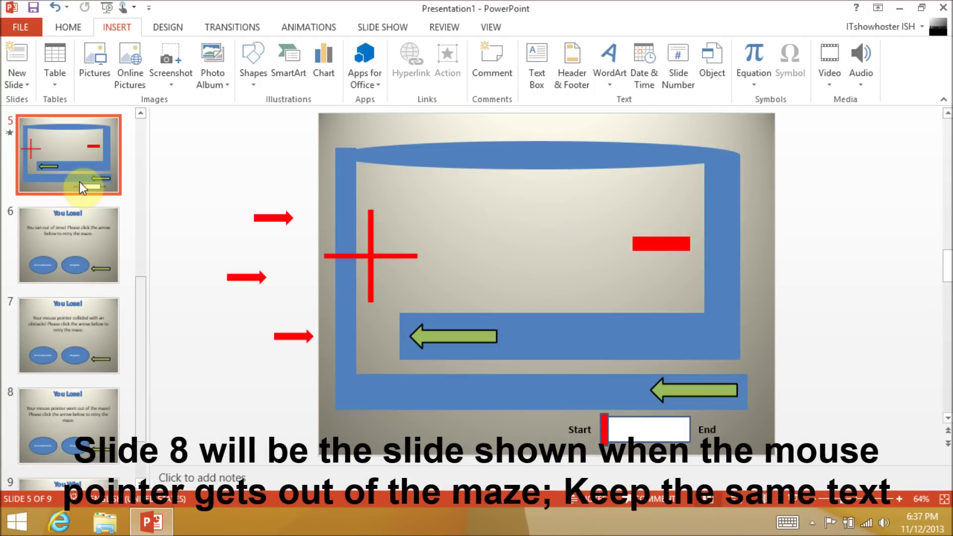
- Link the maze background shape to slide 8 on mouse over
{"action": "left_click", "coordinate": [522, 204]}
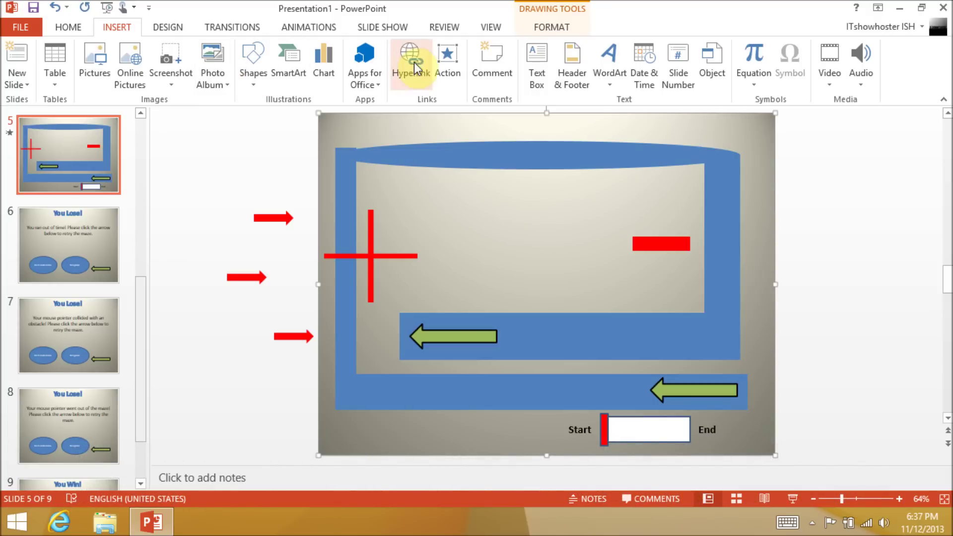
{"action": "left_click", "coordinate": [453, 66]}
{"action": "left_click", "coordinate": [446, 212]}
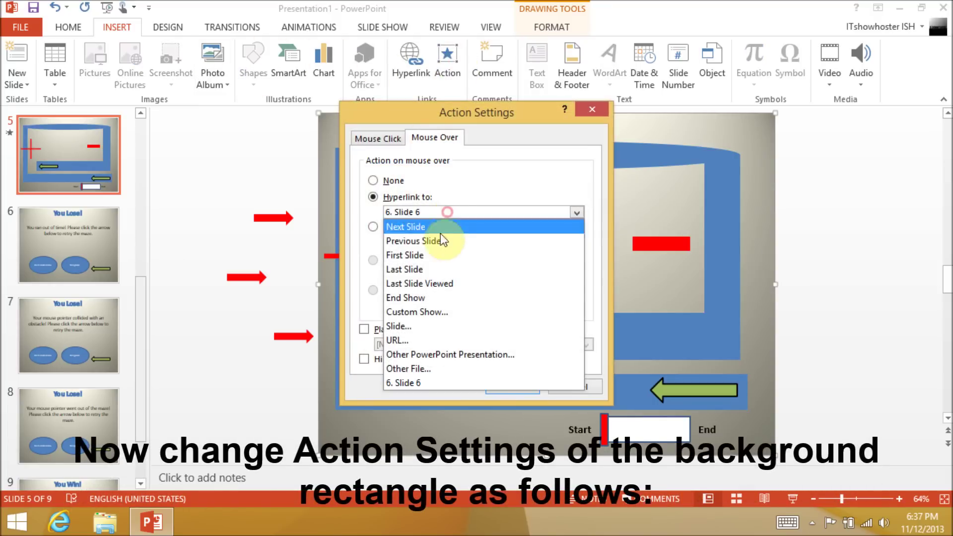
{"action": "left_click", "coordinate": [404, 324]}
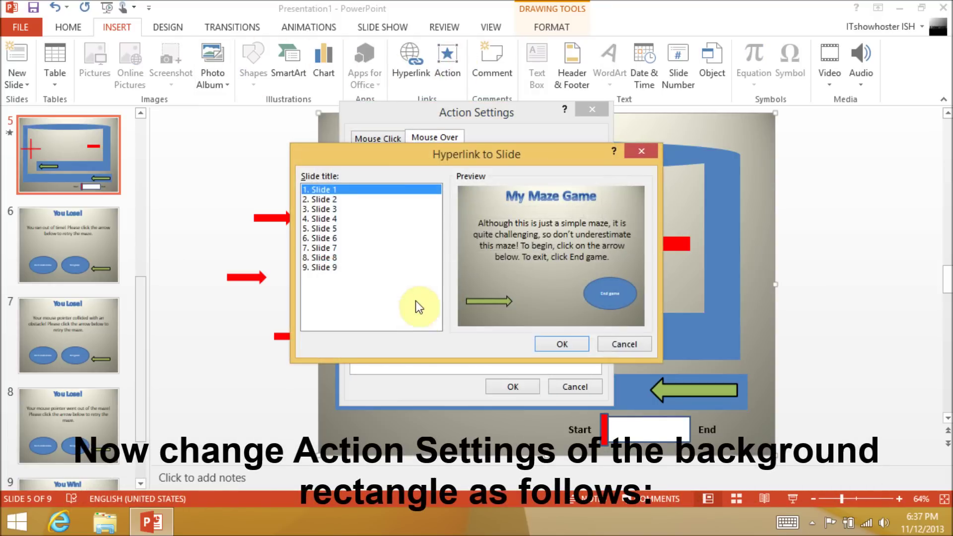
{"action": "left_click", "coordinate": [338, 257]}
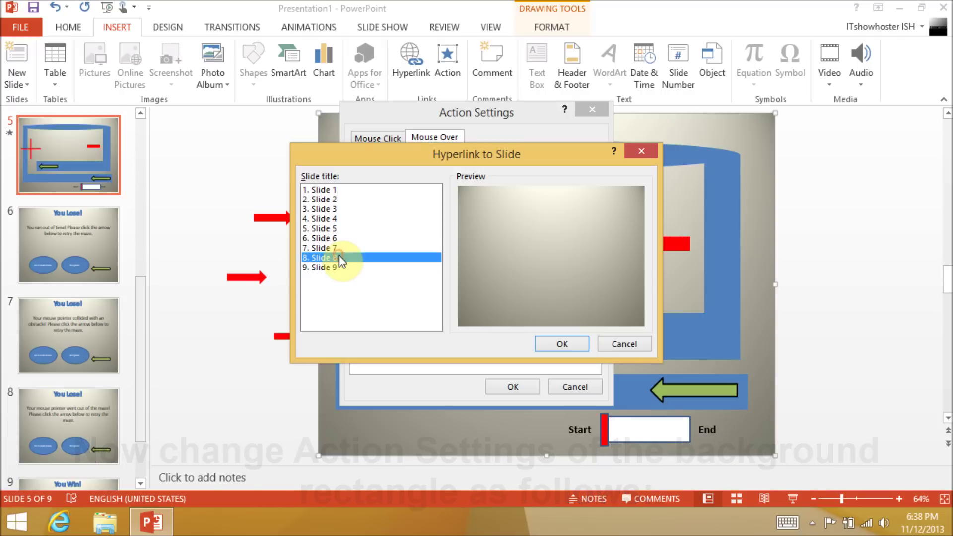
{"action": "left_click", "coordinate": [555, 338]}
{"action": "left_click", "coordinate": [529, 381]}
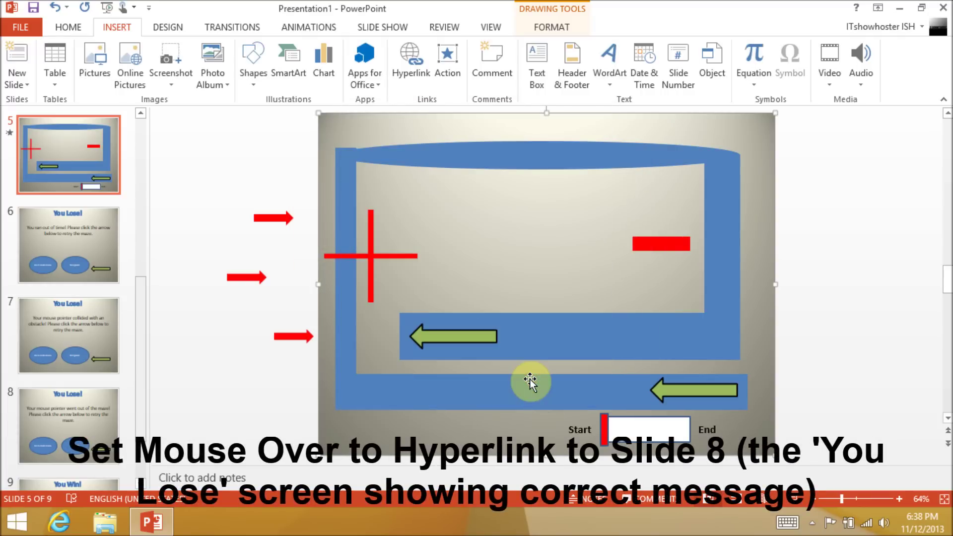
- Link the red cross obstacle to slide 7 on mouse over
{"action": "left_click", "coordinate": [370, 250]}
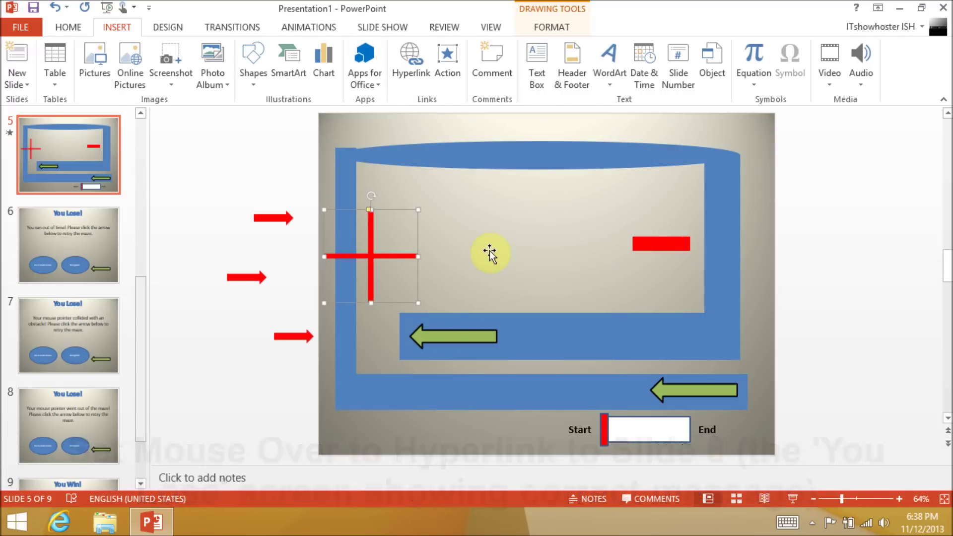
{"action": "left_click", "coordinate": [448, 62]}
{"action": "left_click", "coordinate": [450, 211]}
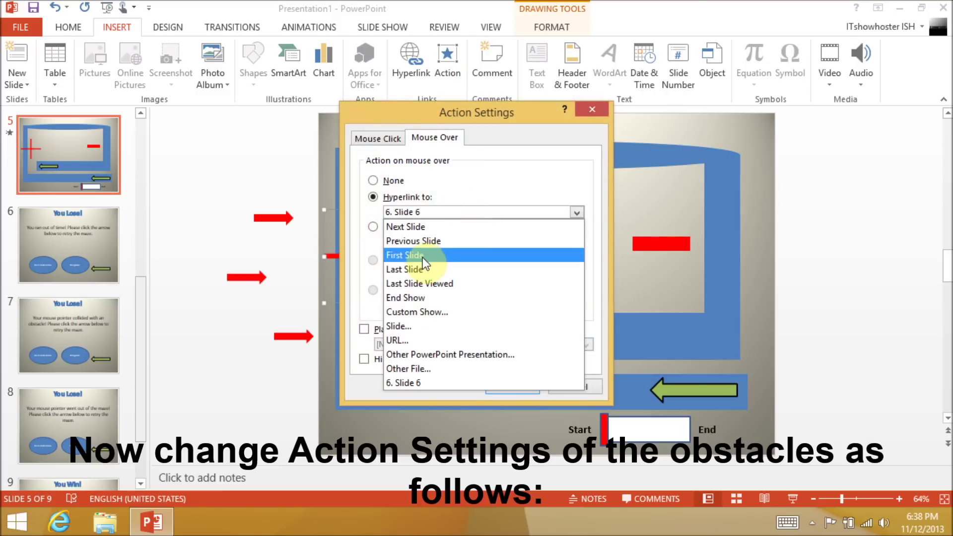
{"action": "left_click", "coordinate": [413, 325]}
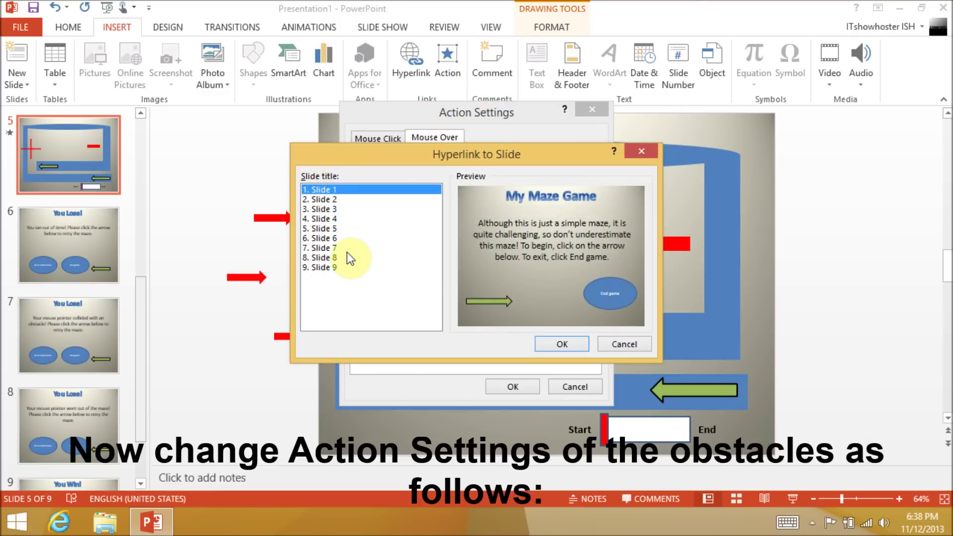
{"action": "left_click", "coordinate": [344, 247]}
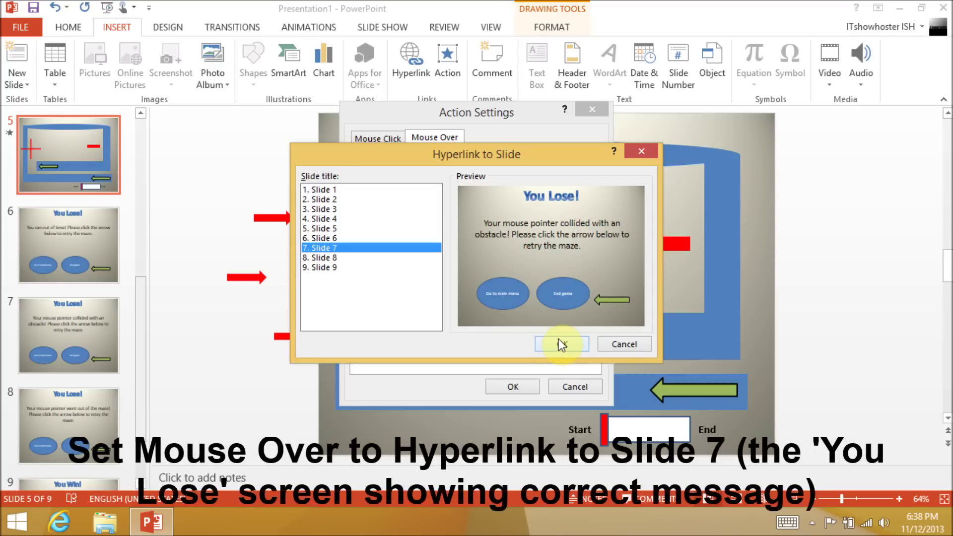
{"action": "left_click", "coordinate": [558, 344]}
{"action": "left_click", "coordinate": [521, 385]}
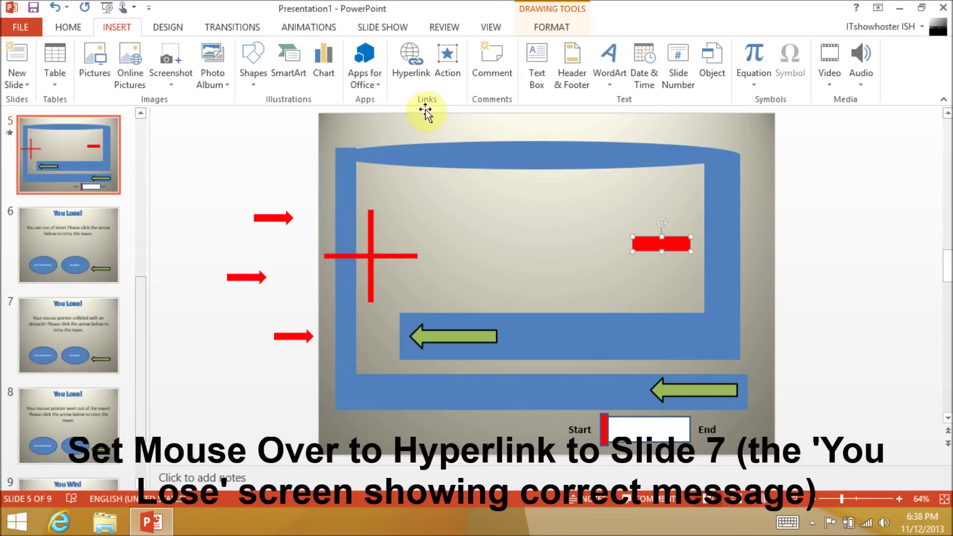
- Give the red bar and the next red obstacle mouse-over links to slide 7
{"action": "left_click", "coordinate": [447, 72]}
{"action": "left_click", "coordinate": [434, 137]}
{"action": "left_click", "coordinate": [415, 212]}
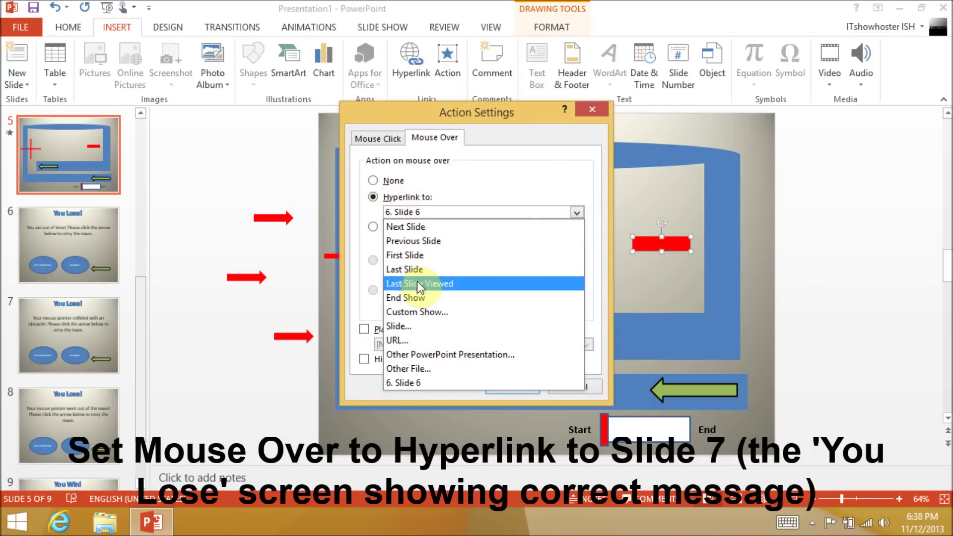
{"action": "left_click", "coordinate": [417, 325]}
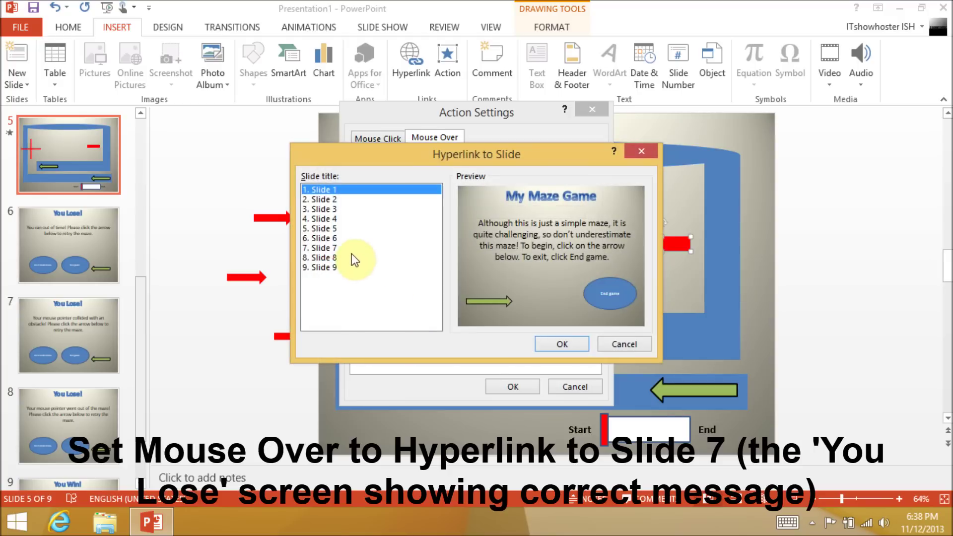
{"action": "left_click", "coordinate": [347, 247]}
{"action": "left_click", "coordinate": [549, 345]}
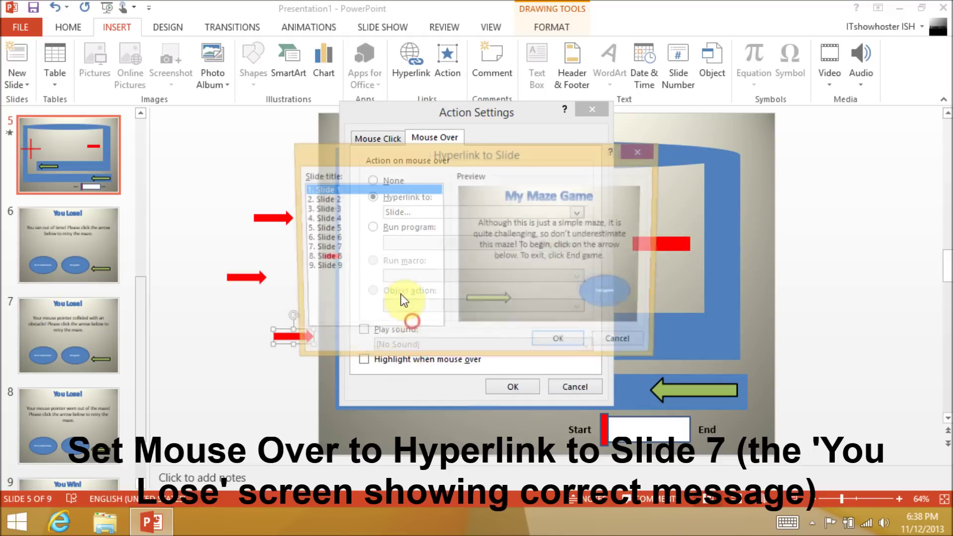
{"action": "left_click", "coordinate": [337, 247]}
{"action": "left_click", "coordinate": [551, 343]}
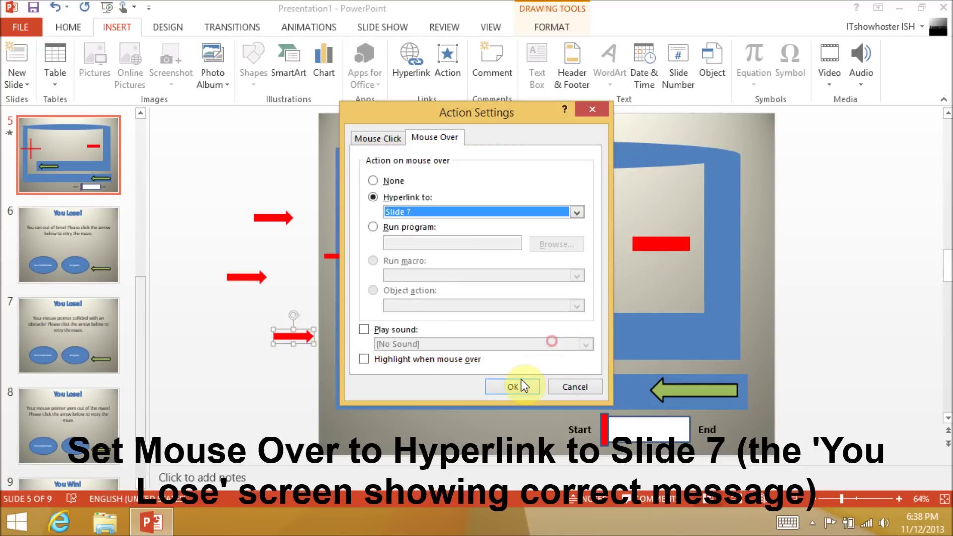
{"action": "left_click", "coordinate": [516, 385]}
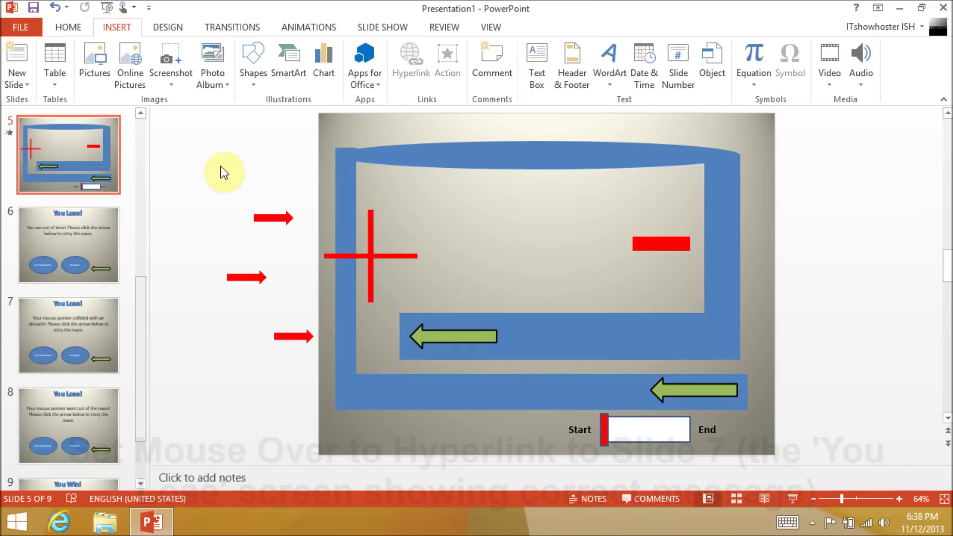
- Play the maze slide show from the start, winning once and then losing and retrying three times
{"action": "key", "text": "F5"}
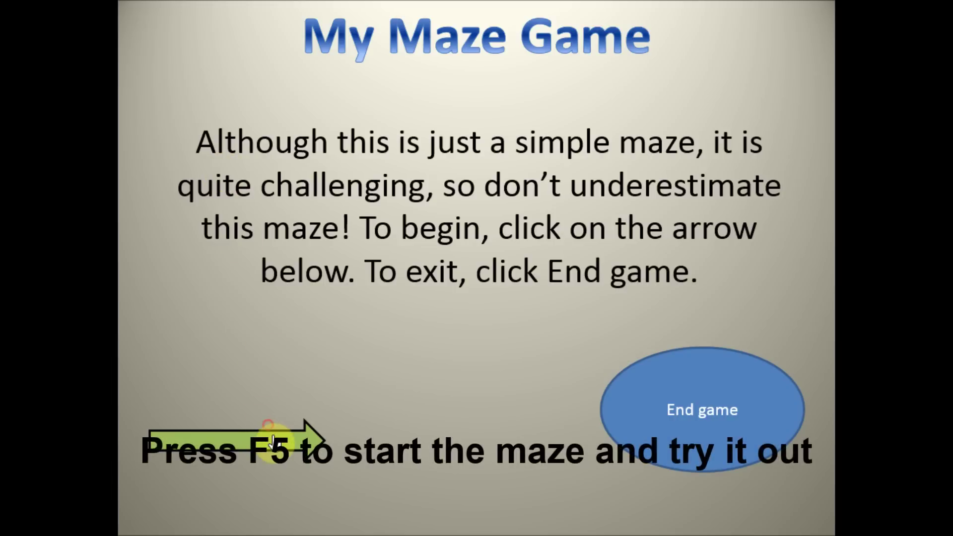
{"action": "left_click", "coordinate": [271, 440]}
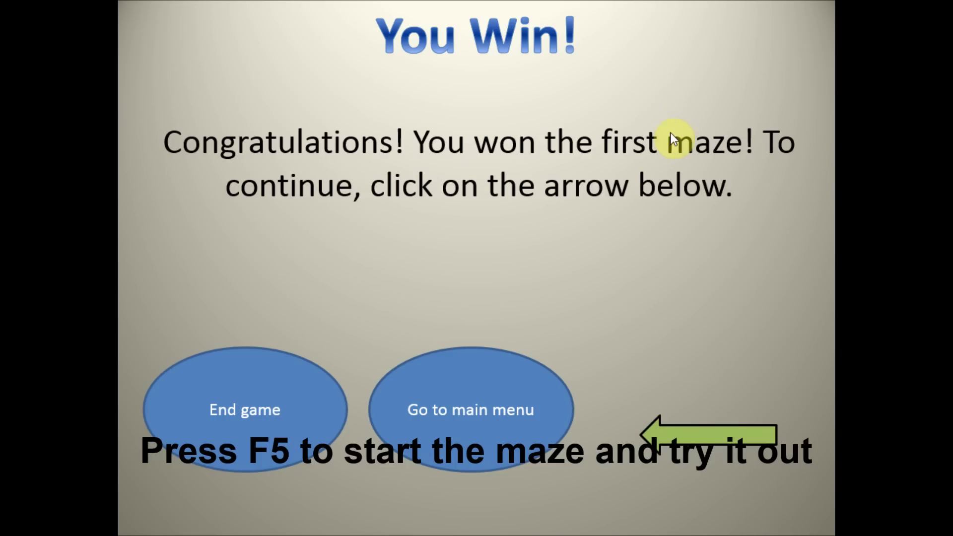
{"action": "left_click", "coordinate": [684, 430]}
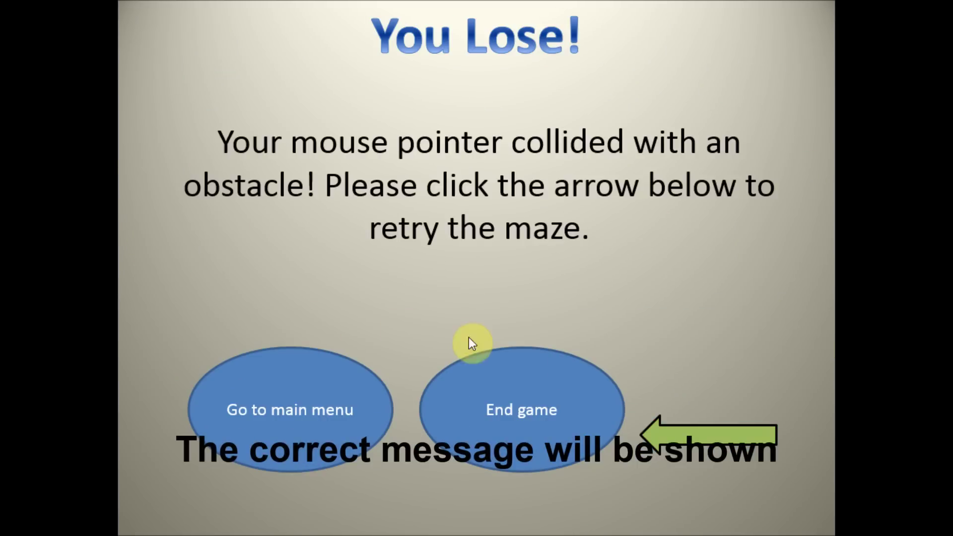
{"action": "left_click", "coordinate": [690, 441]}
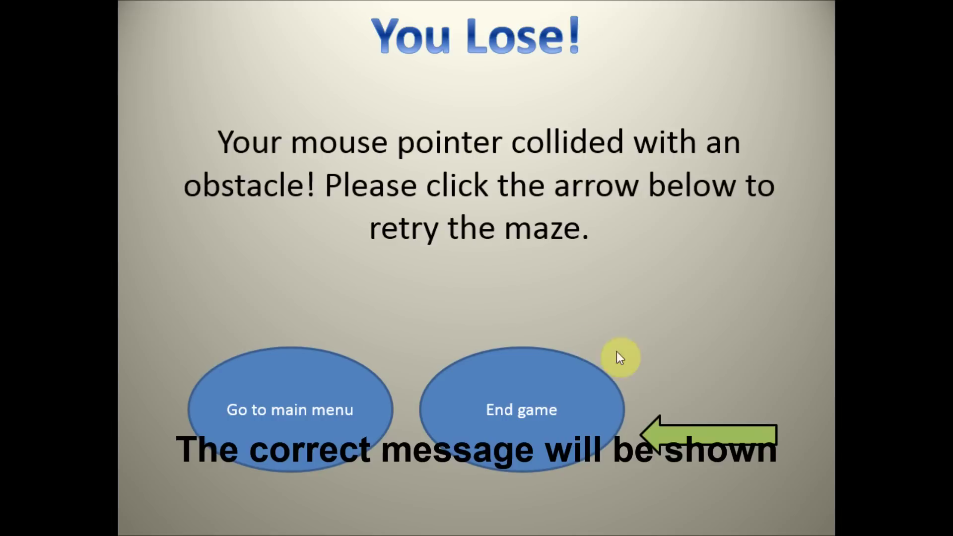
{"action": "left_click", "coordinate": [692, 436]}
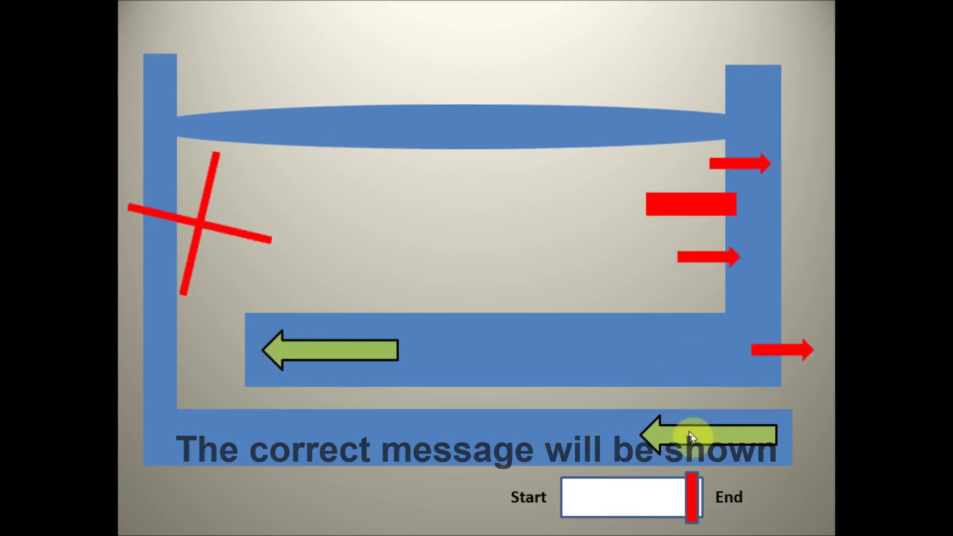
{"action": "left_click", "coordinate": [690, 437]}
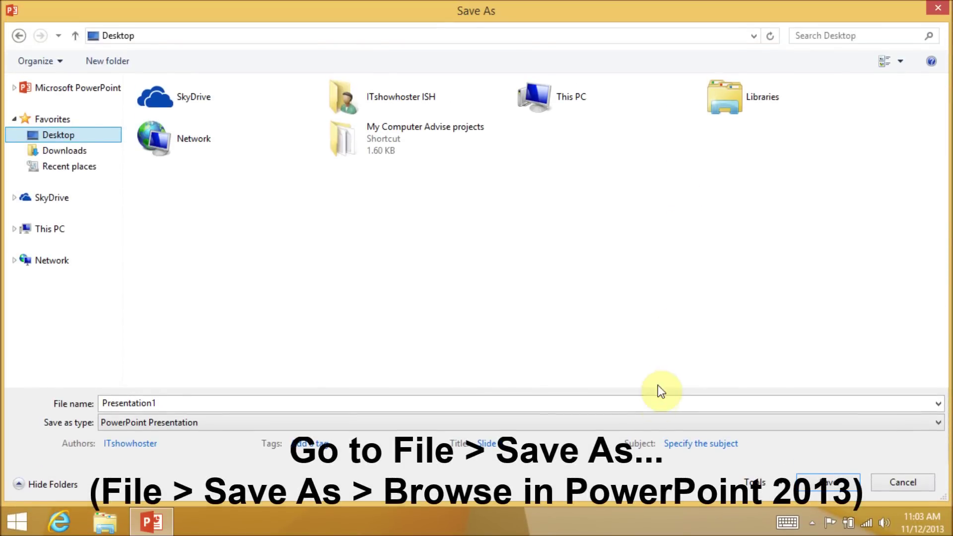
- Set the Save as type to PowerPoint Show
{"action": "left_click", "coordinate": [644, 422]}
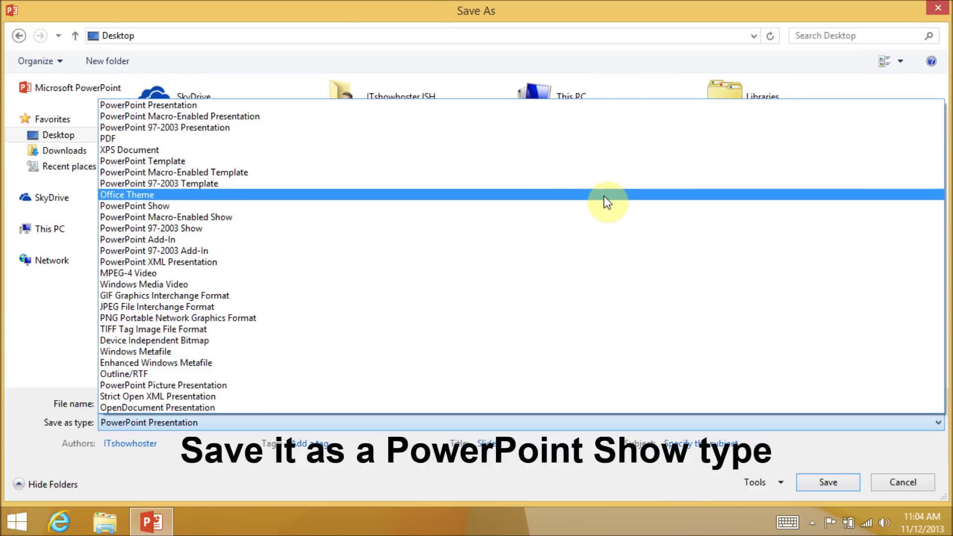
{"action": "left_click", "coordinate": [603, 206]}
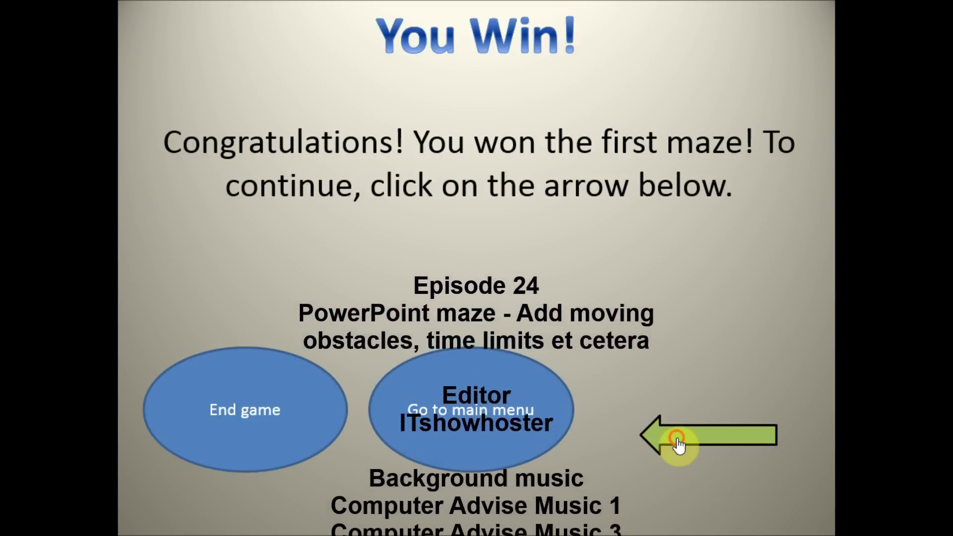
- Reach the green arrow in the first maze to advance to the next maze level
{"action": "left_click", "coordinate": [677, 440]}
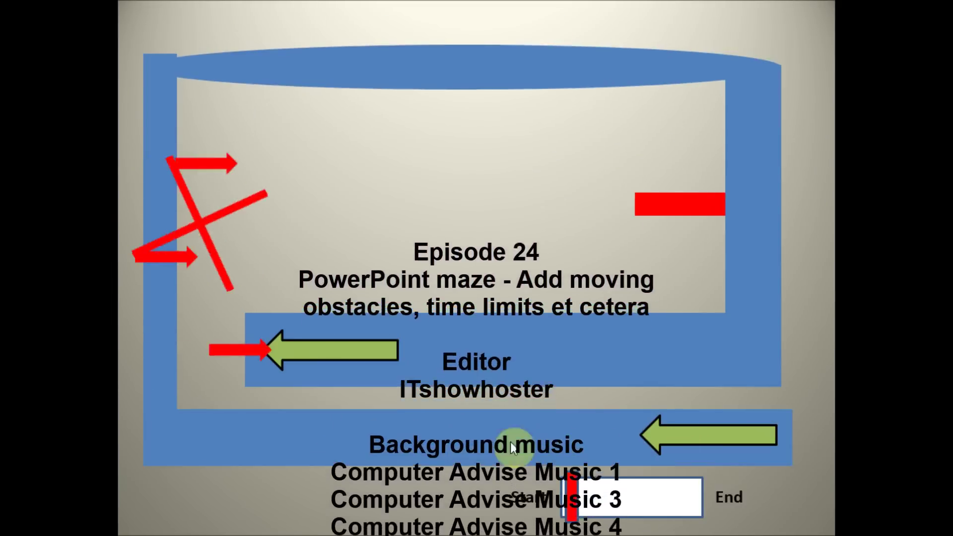